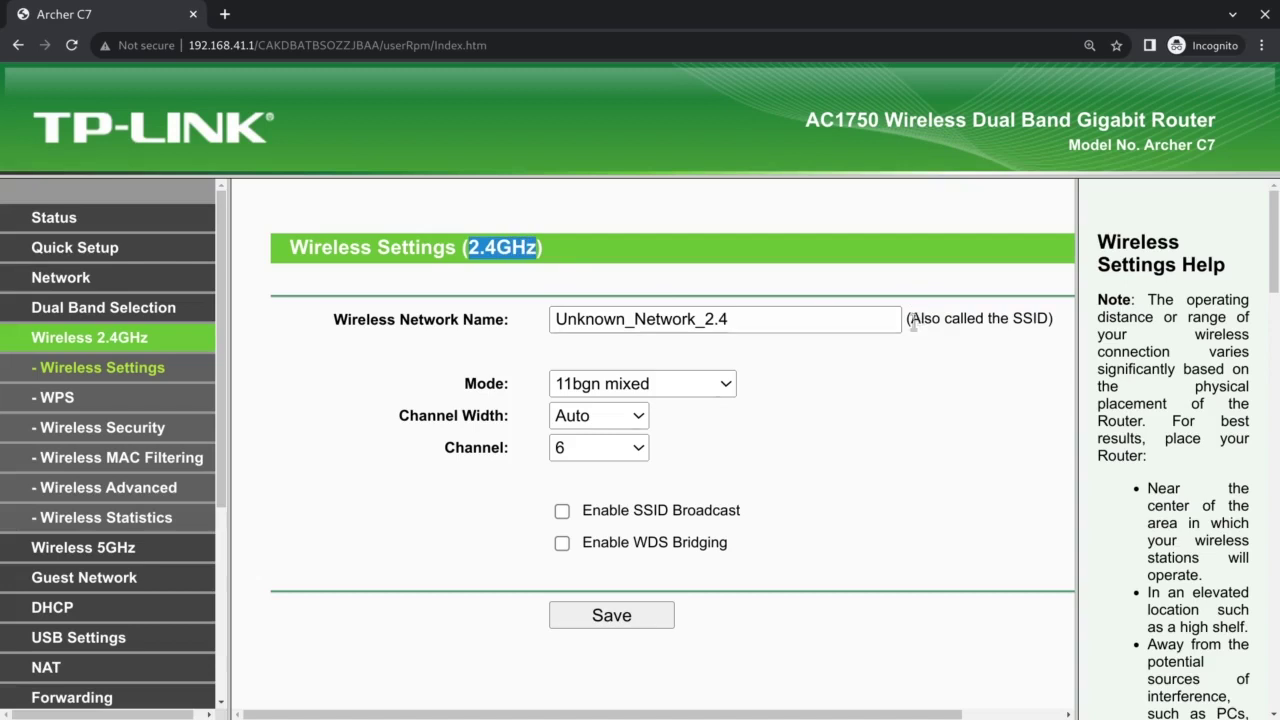
{"action": "left_click_drag", "start_coordinate": [336, 320], "coordinate": [745, 319]}
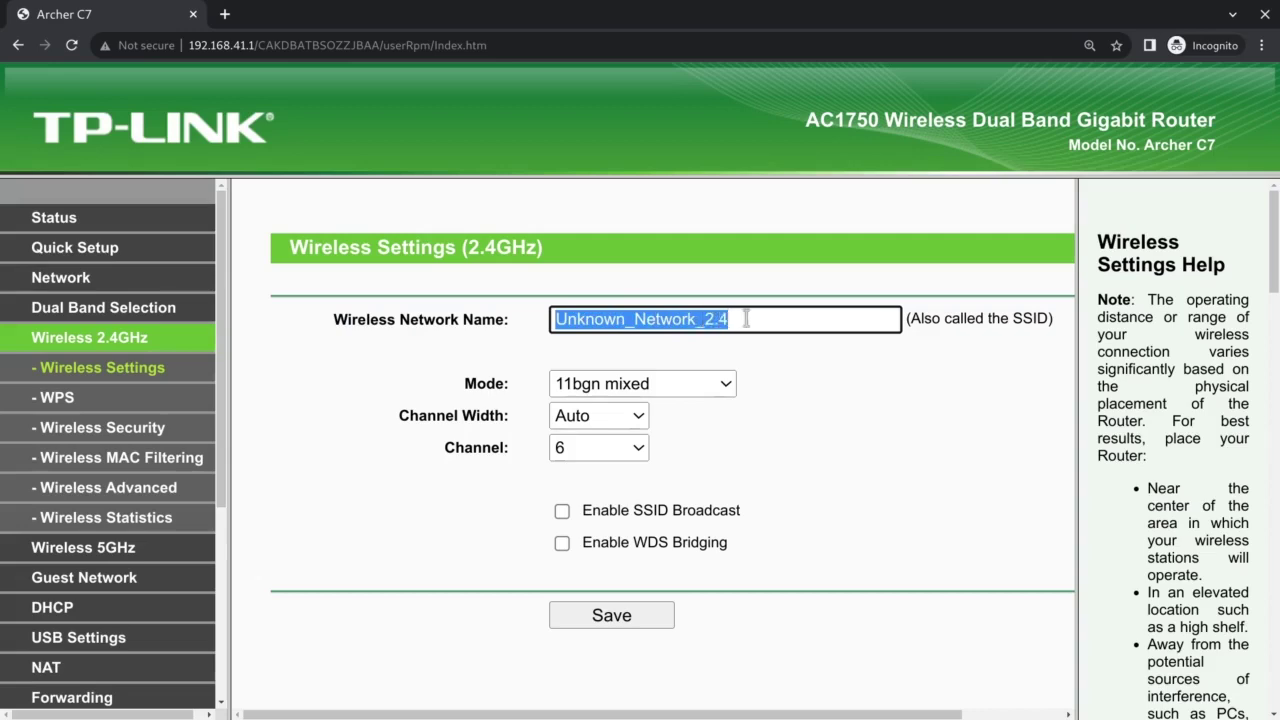
{"action": "left_click", "coordinate": [582, 510]}
{"action": "left_click_drag", "start_coordinate": [582, 510], "coordinate": [749, 511]}
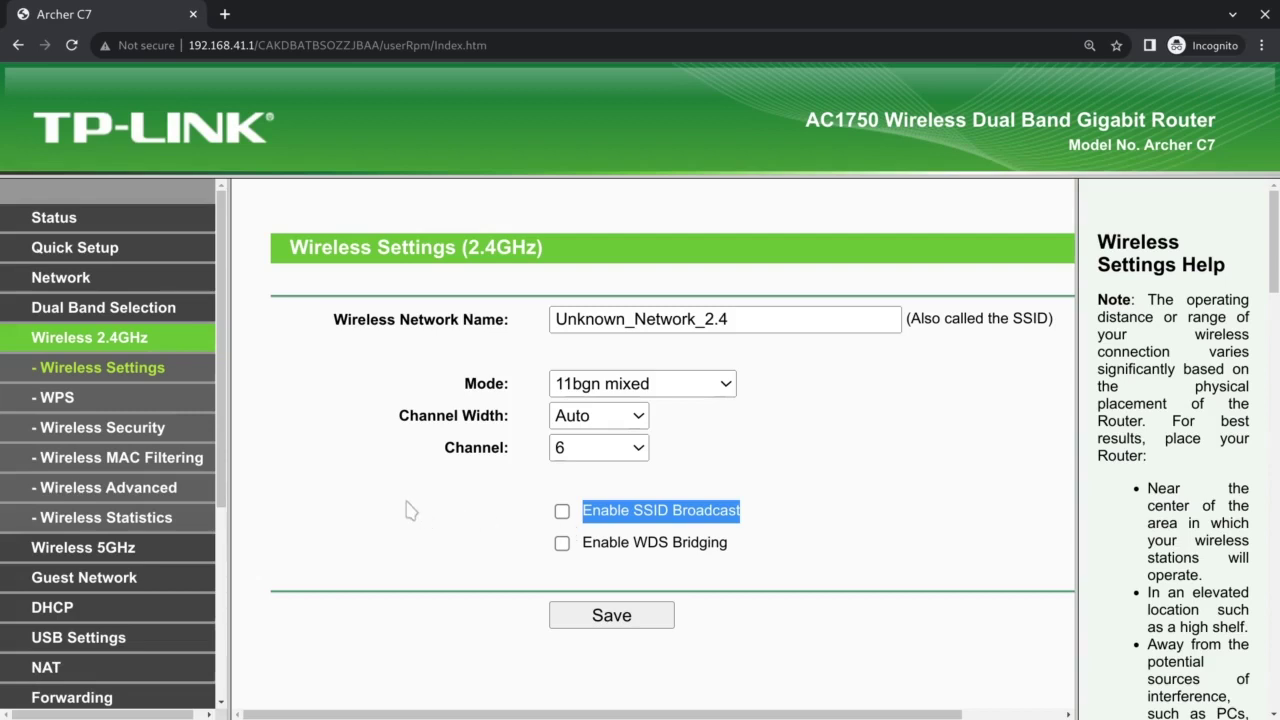
{"action": "left_click", "coordinate": [562, 511]}
{"action": "key", "text": "space"}
{"action": "key", "text": "super"}
Step: Present the OpenBoard diagram of devices finding the SSID, then switch to the Windows 10 desktop
{"action": "left_click", "coordinate": [276, 509]}
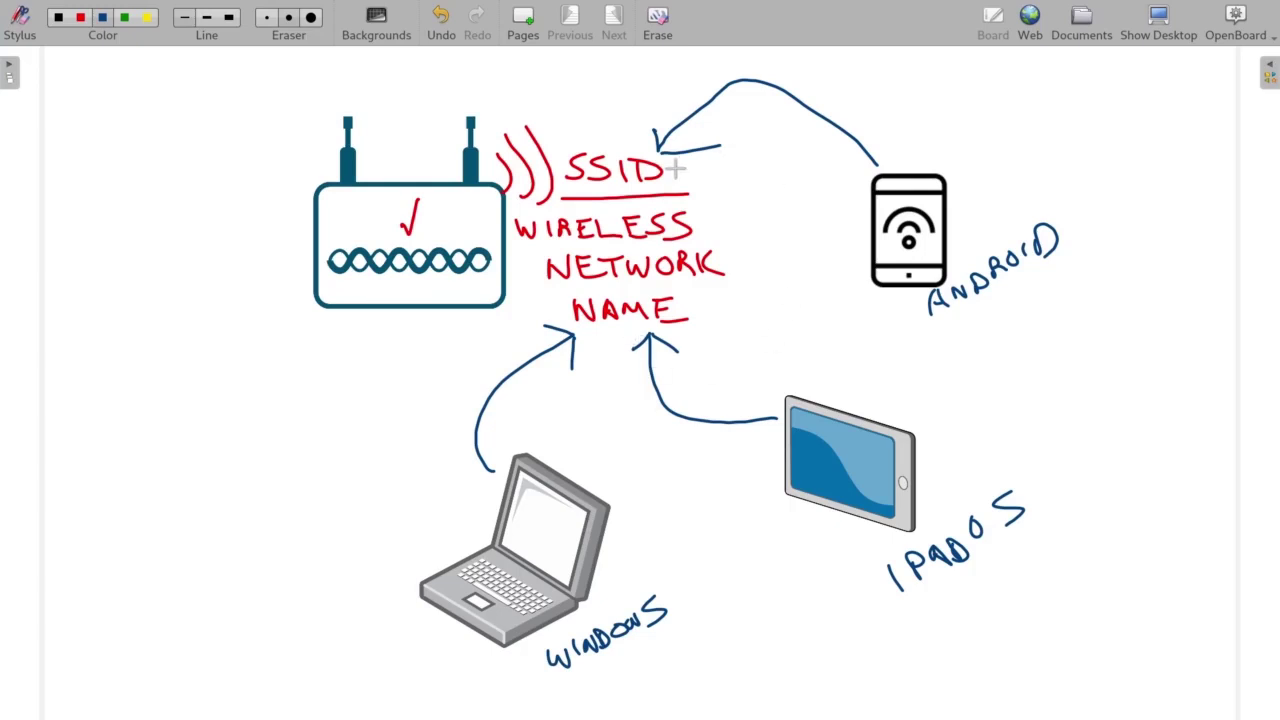
{"action": "key", "text": "super"}
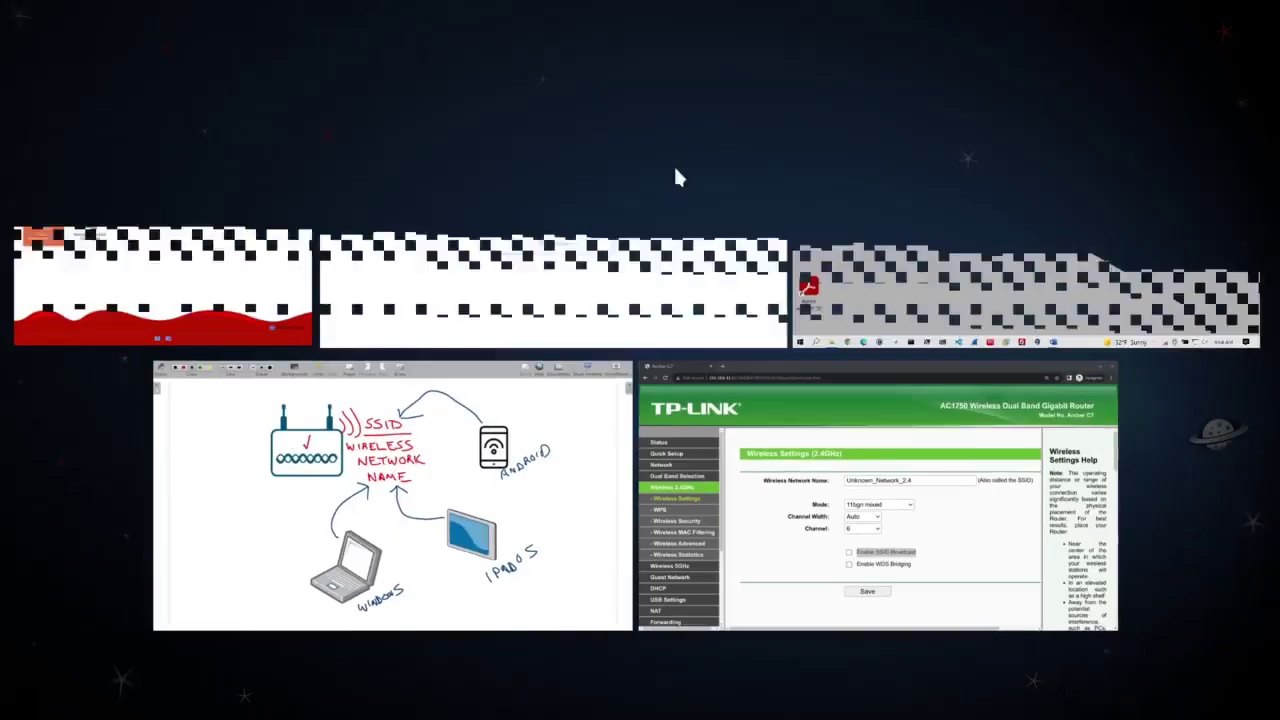
{"action": "left_click", "coordinate": [1013, 142]}
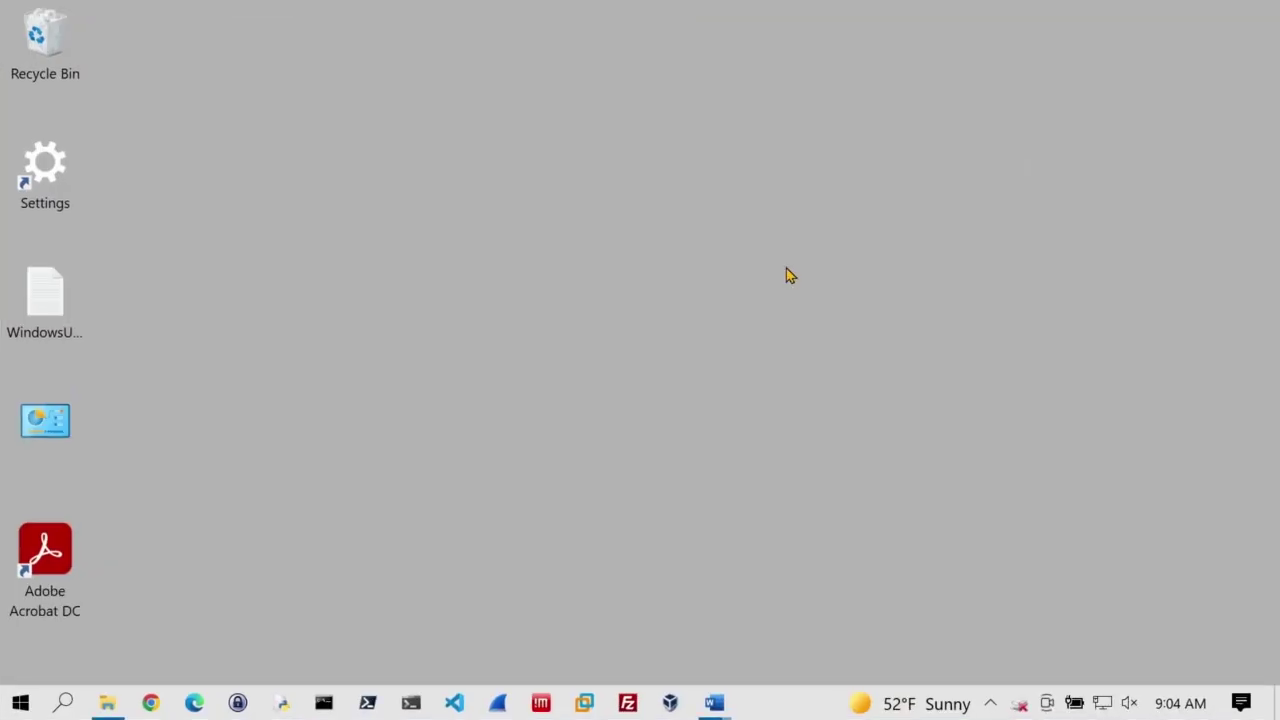
Step: Open the tray Wi-Fi list and scroll down to the Hidden Network entry
{"action": "mouse_move", "coordinate": [1103, 706]}
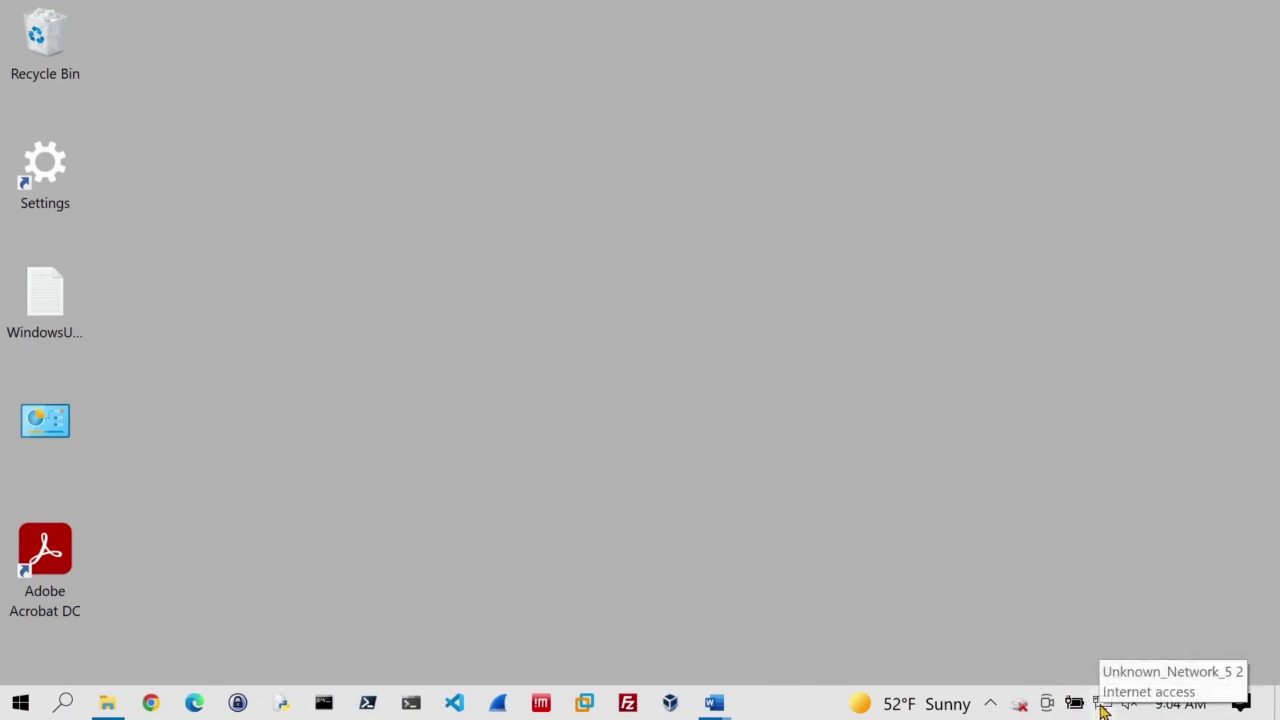
{"action": "left_click", "coordinate": [1103, 706]}
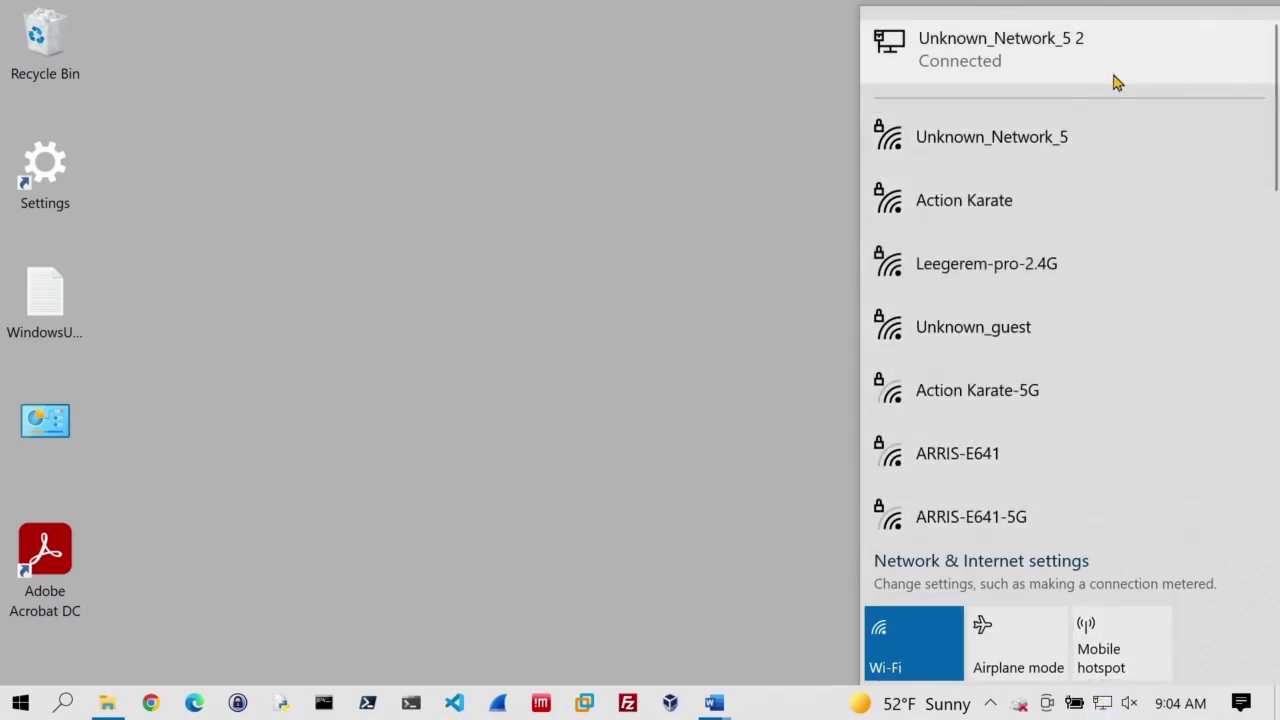
{"action": "scroll", "coordinate": [1086, 280], "scroll_direction": "down", "scroll_amount": 5}
{"action": "scroll", "coordinate": [1086, 285], "scroll_direction": "down", "scroll_amount": 4}
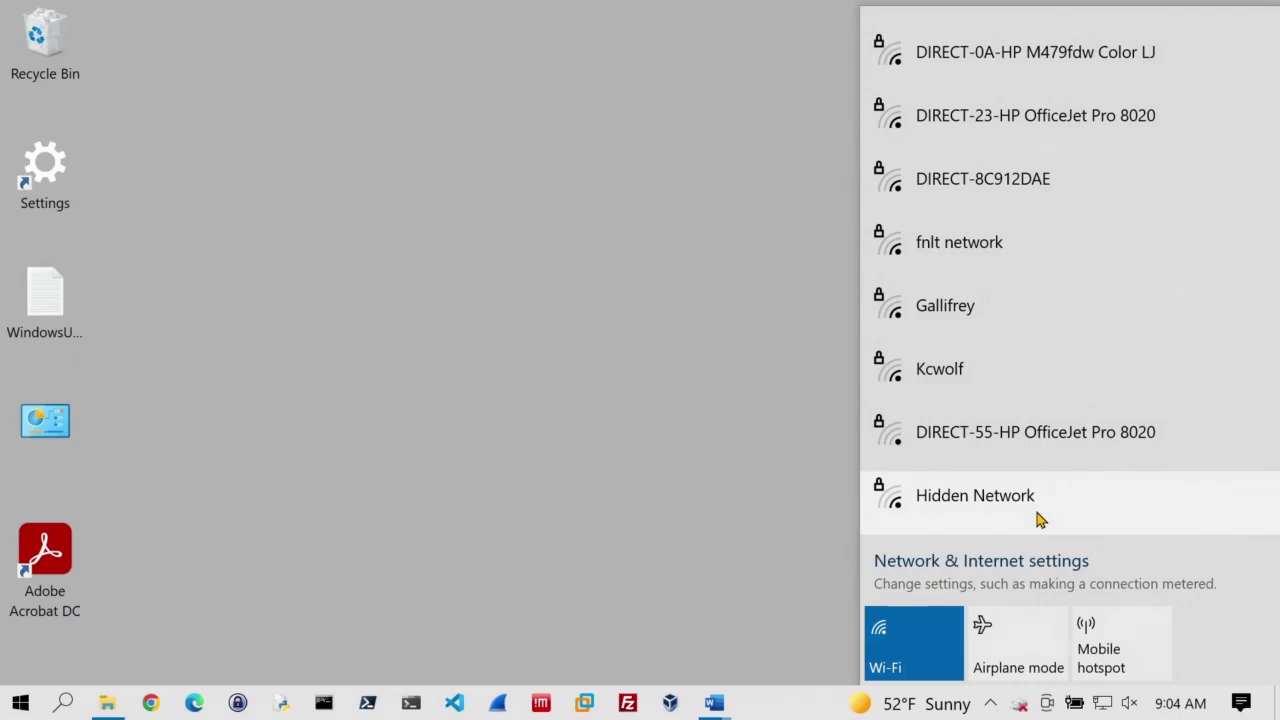
Step: Start connecting to Hidden Network and enter the SSID Unknown_Network_2.4, copied from the router page
{"action": "left_click", "coordinate": [999, 520]}
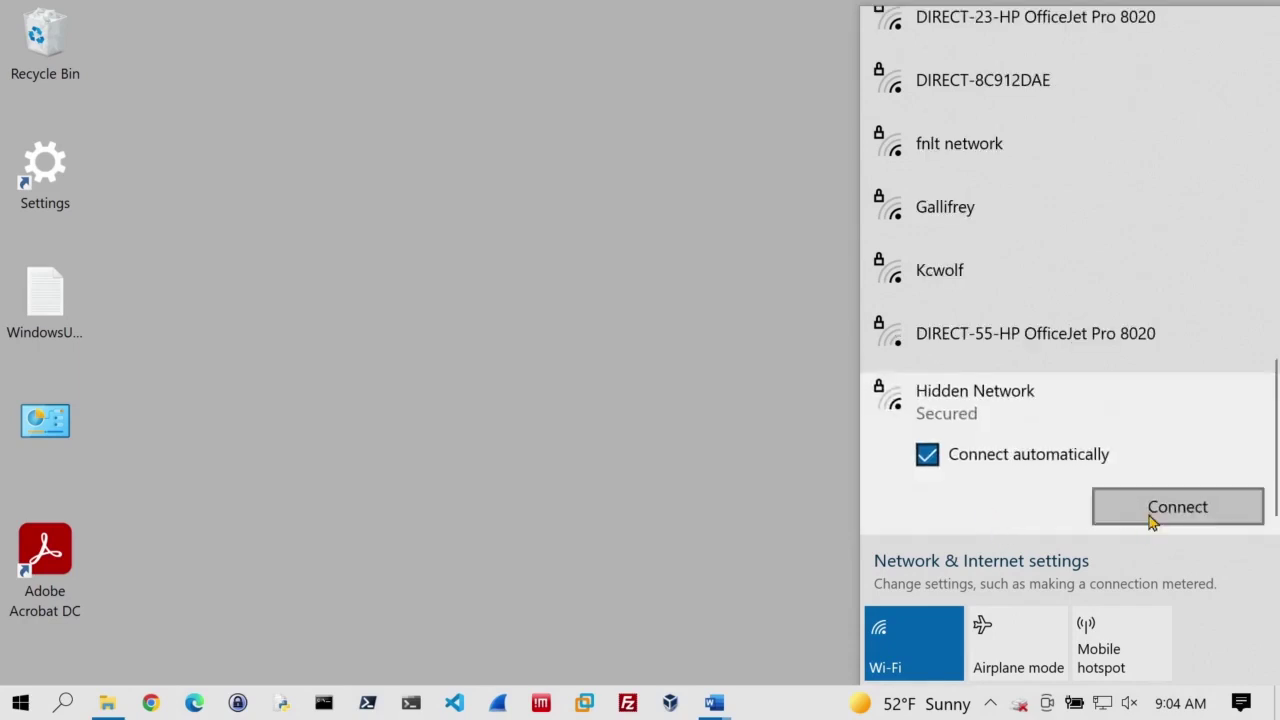
{"action": "left_click", "coordinate": [1152, 512]}
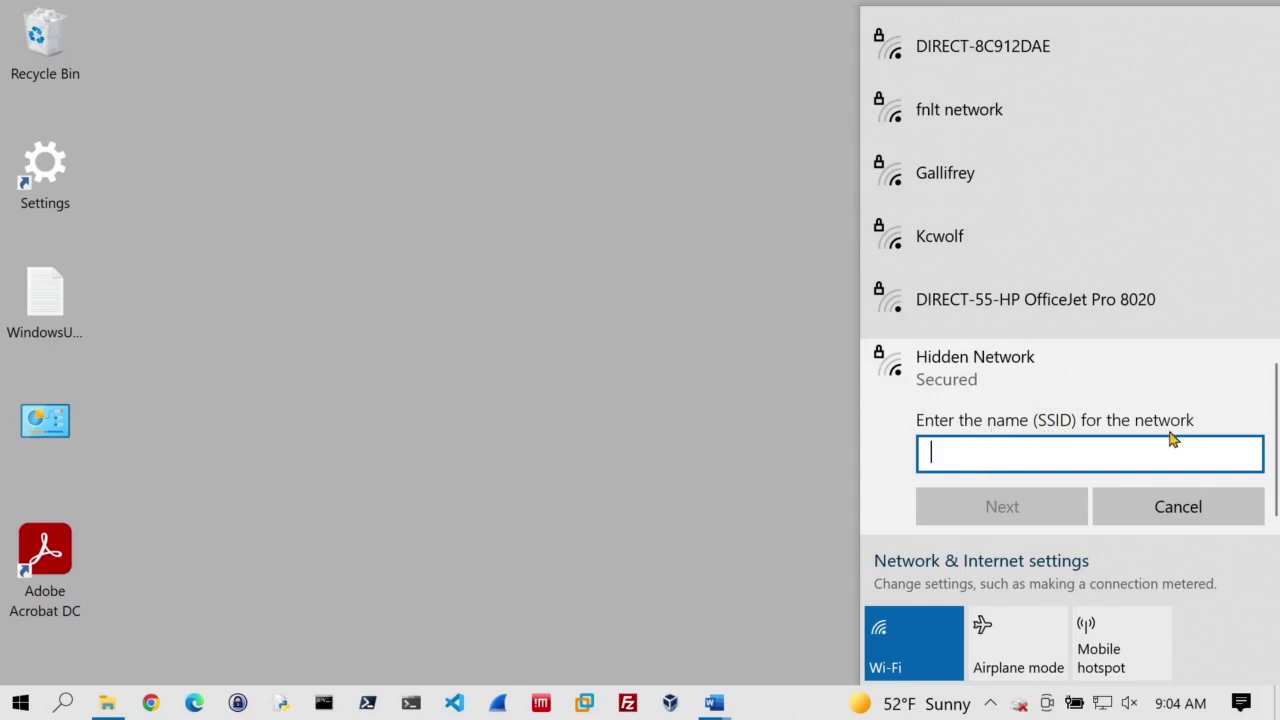
{"action": "key", "text": "alt+Tab"}
{"action": "left_click_drag", "start_coordinate": [556, 320], "coordinate": [744, 320]}
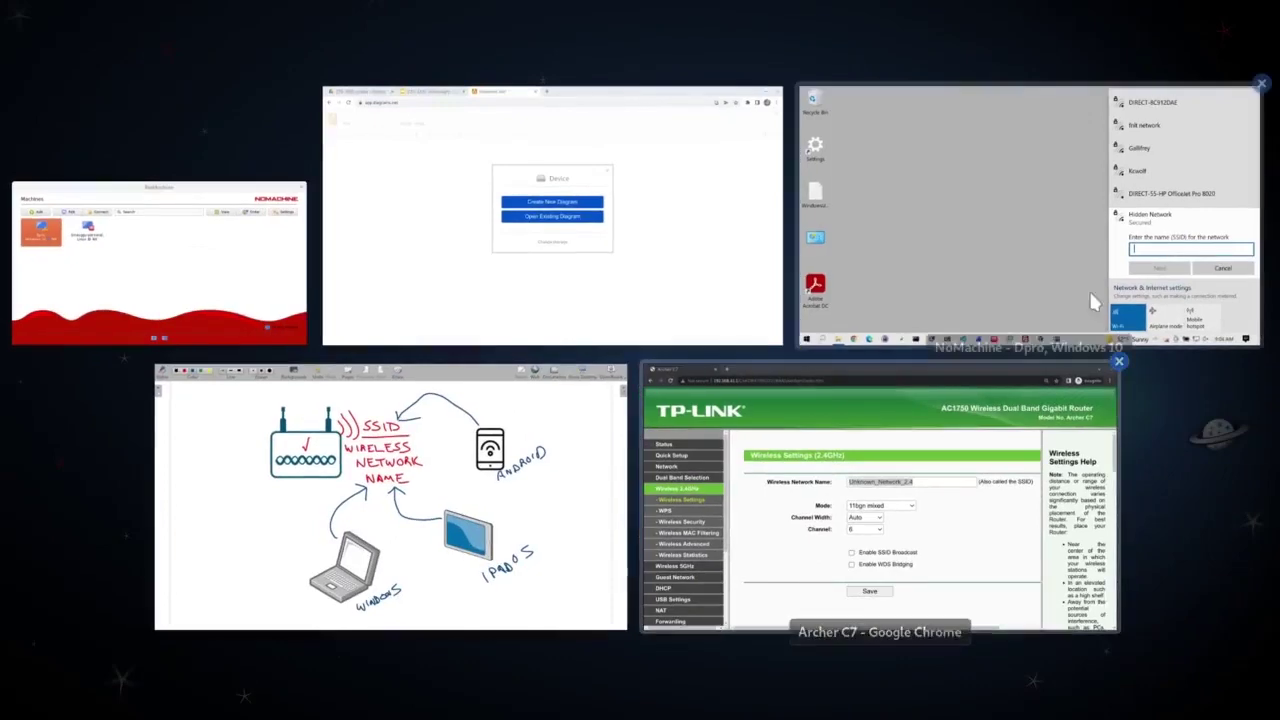
{"action": "type", "text": "Unknown_Network_2.4"}
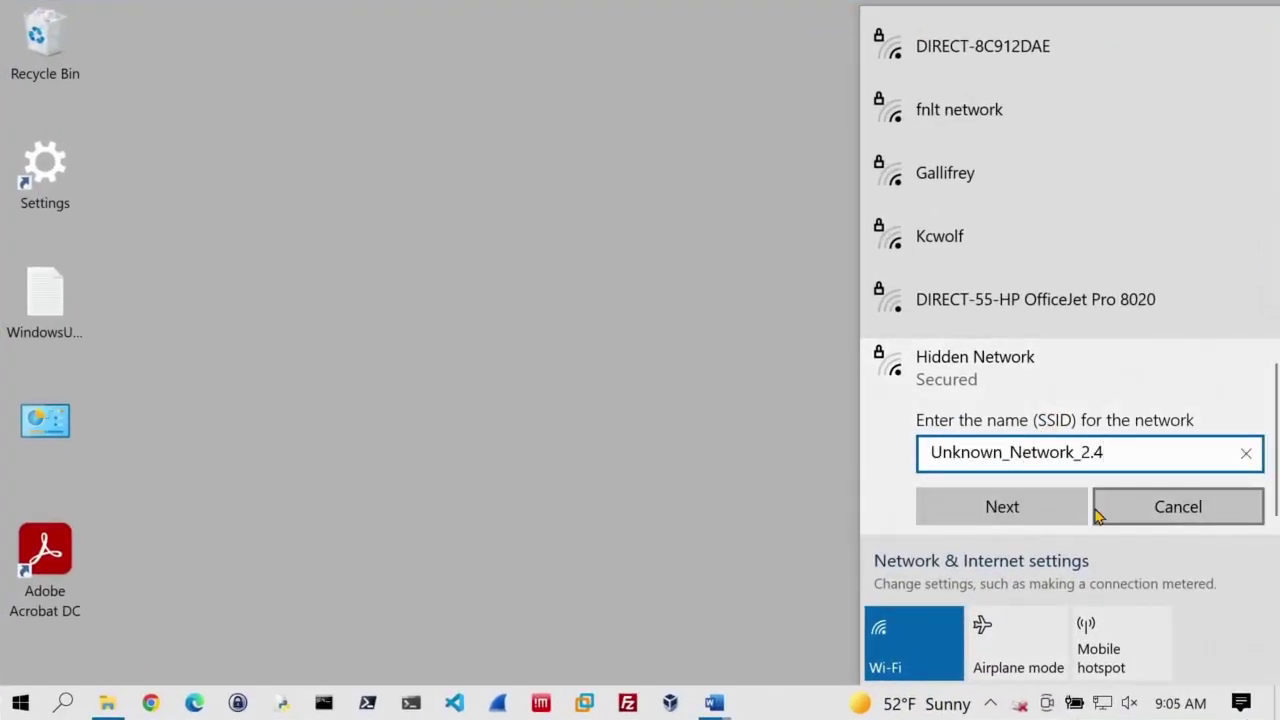
{"action": "left_click", "coordinate": [1003, 510]}
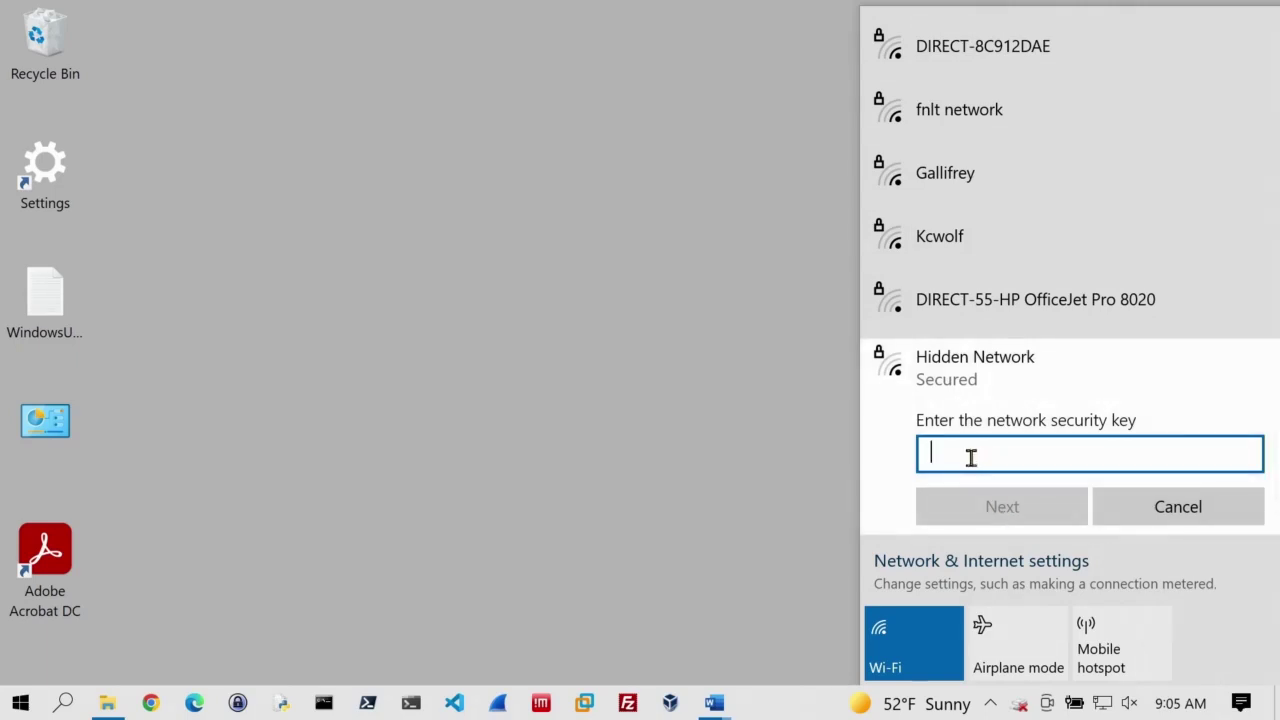
Step: Enter the network security key and choose not to make the PC discoverable
{"action": "type", "text": "••••••••••••••"}
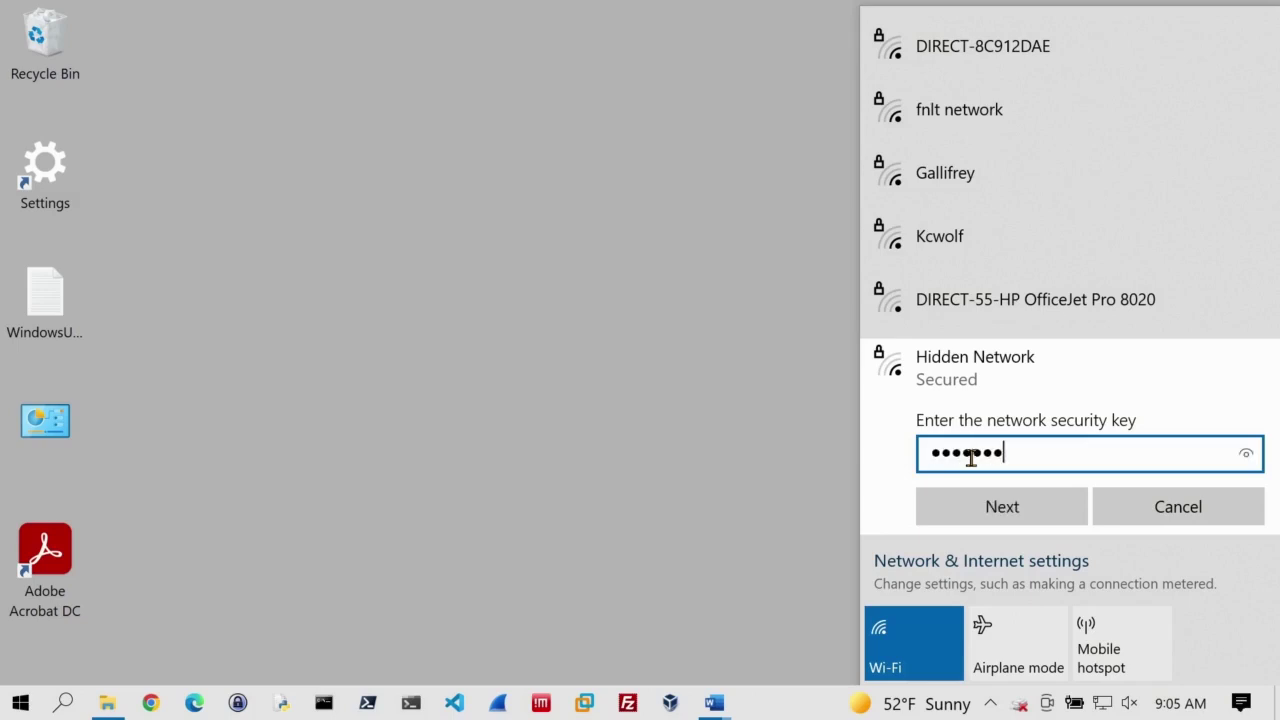
{"action": "left_click", "coordinate": [995, 508]}
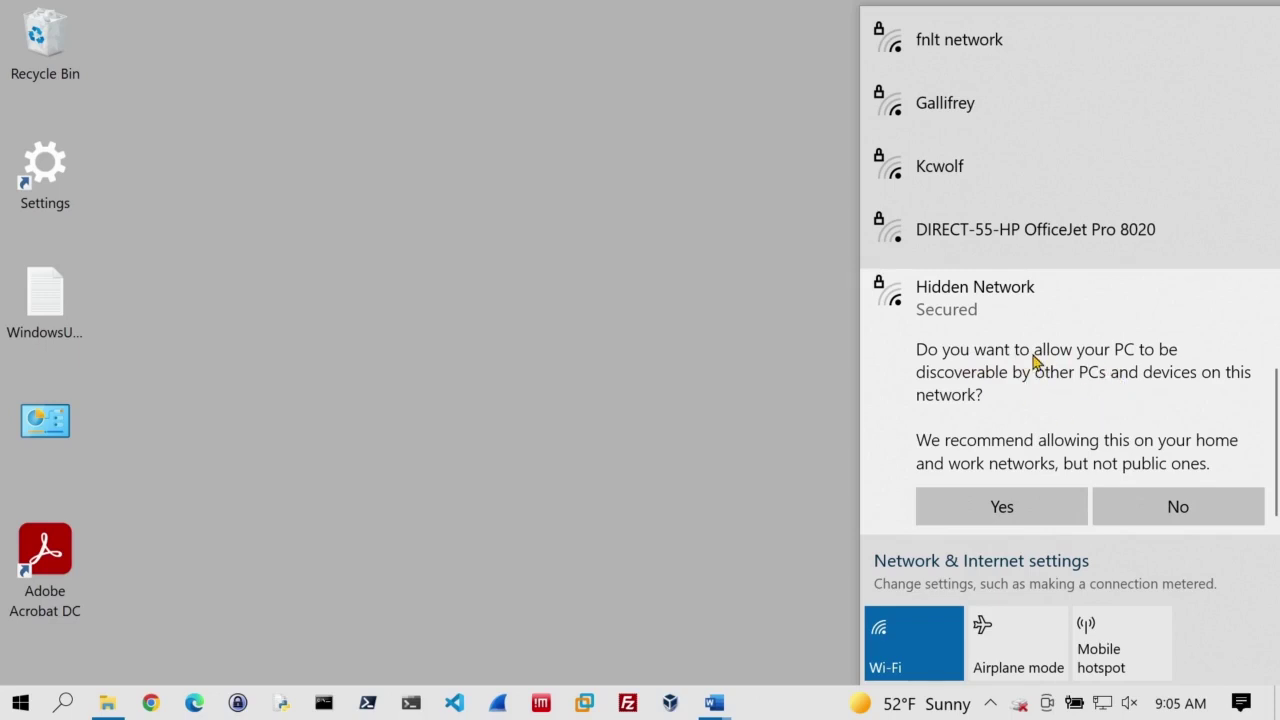
{"action": "left_click", "coordinate": [1190, 510]}
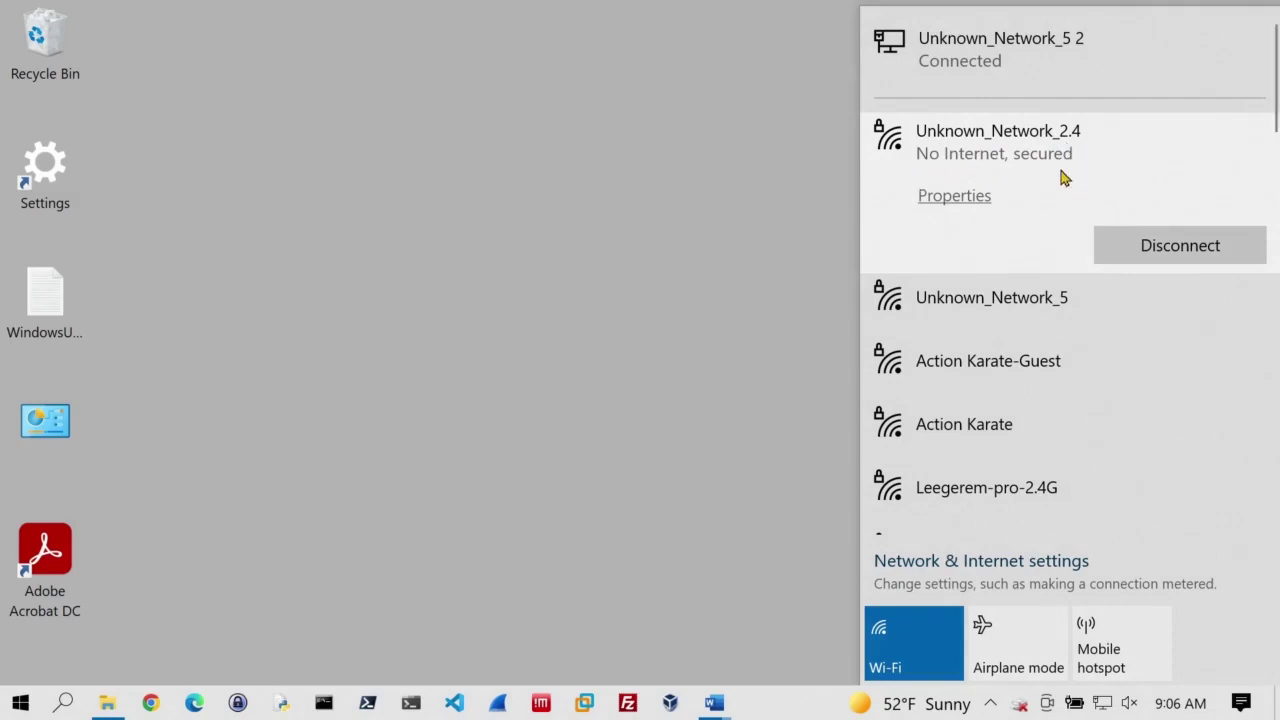
Step: Open Unknown_Network_2.4 properties and highlight the 2.4 GHz band, 72/72 Mbps link speed and IPv4 address
{"action": "left_click", "coordinate": [958, 198]}
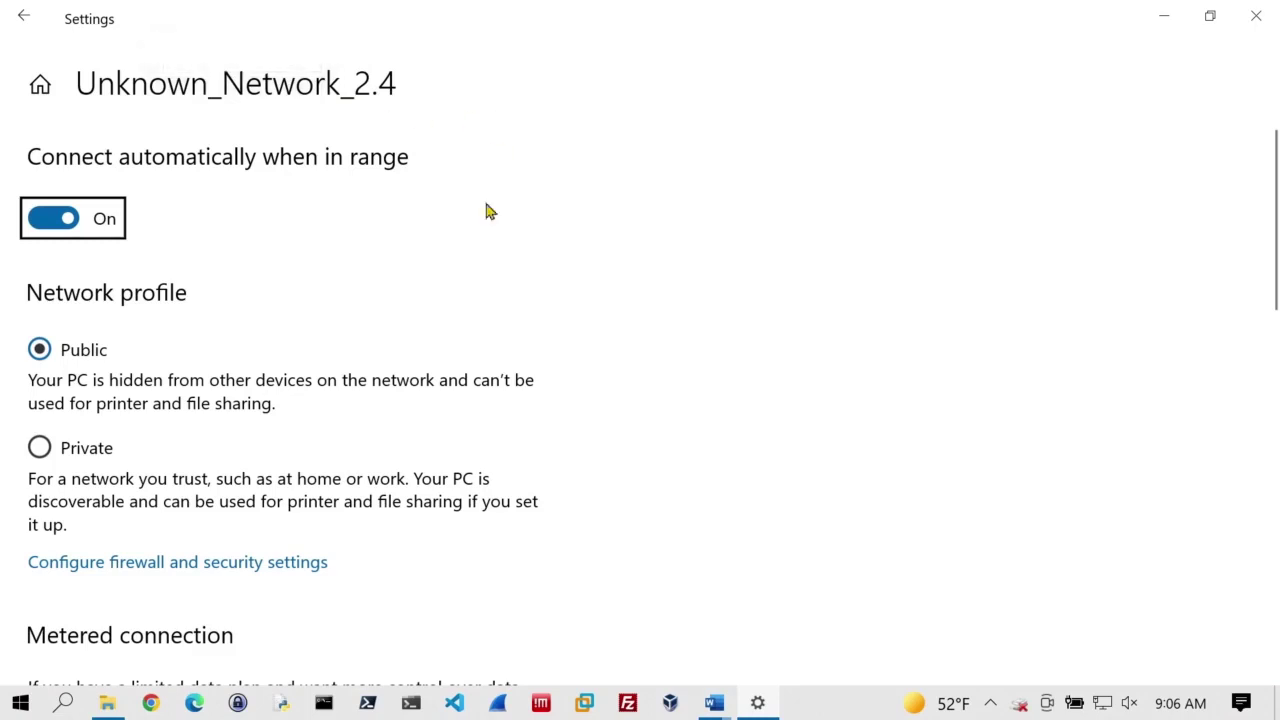
{"action": "scroll", "coordinate": [391, 343], "scroll_direction": "down", "scroll_amount": 2}
{"action": "scroll", "coordinate": [389, 343], "scroll_direction": "down", "scroll_amount": 2}
{"action": "scroll", "coordinate": [388, 343], "scroll_direction": "up", "scroll_amount": 2}
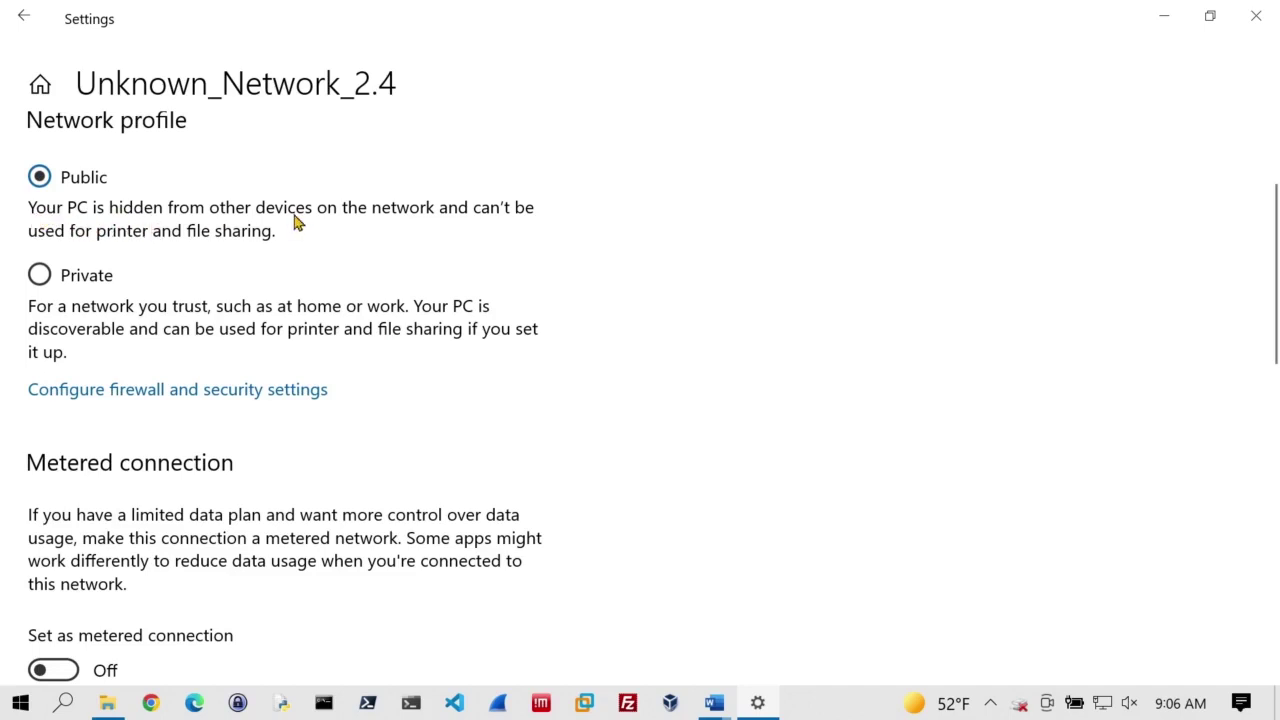
{"action": "scroll", "coordinate": [430, 278], "scroll_direction": "down", "scroll_amount": 1}
{"action": "scroll", "coordinate": [429, 277], "scroll_direction": "down", "scroll_amount": 5}
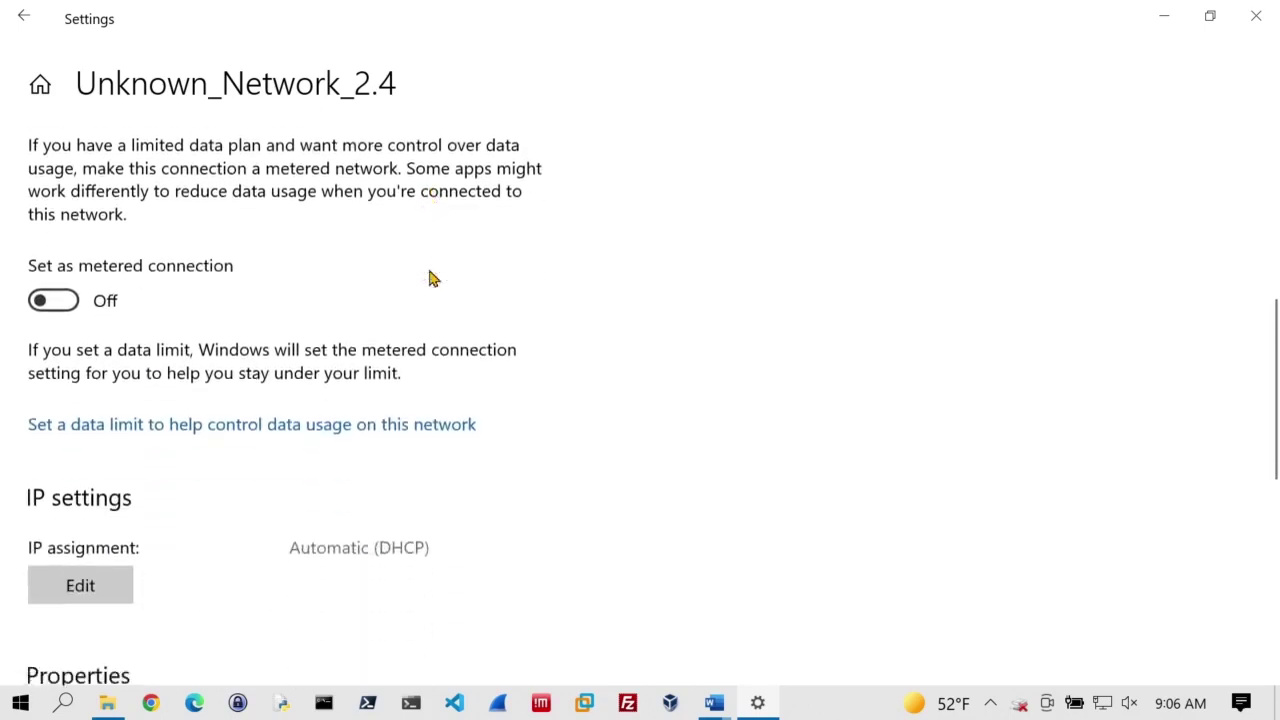
{"action": "left_click_drag", "start_coordinate": [291, 323], "coordinate": [345, 323]}
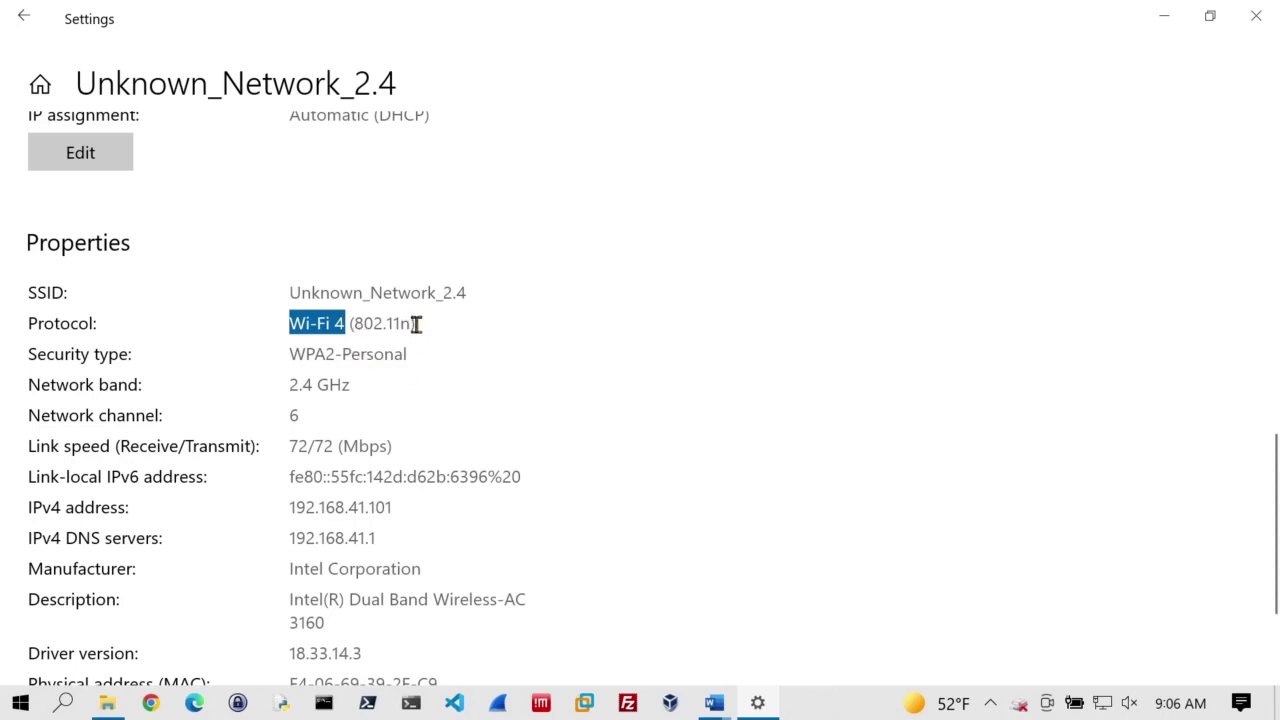
{"action": "left_click_drag", "start_coordinate": [290, 384], "coordinate": [473, 385]}
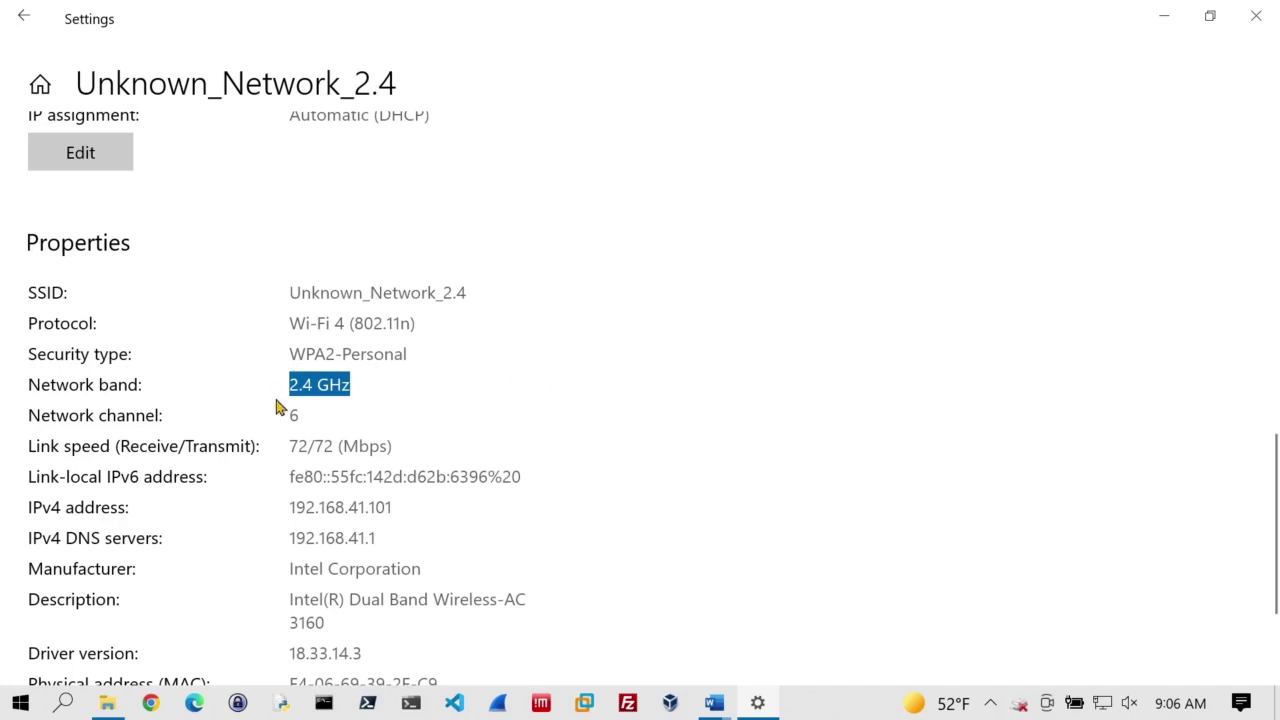
{"action": "left_click_drag", "start_coordinate": [290, 450], "coordinate": [386, 449]}
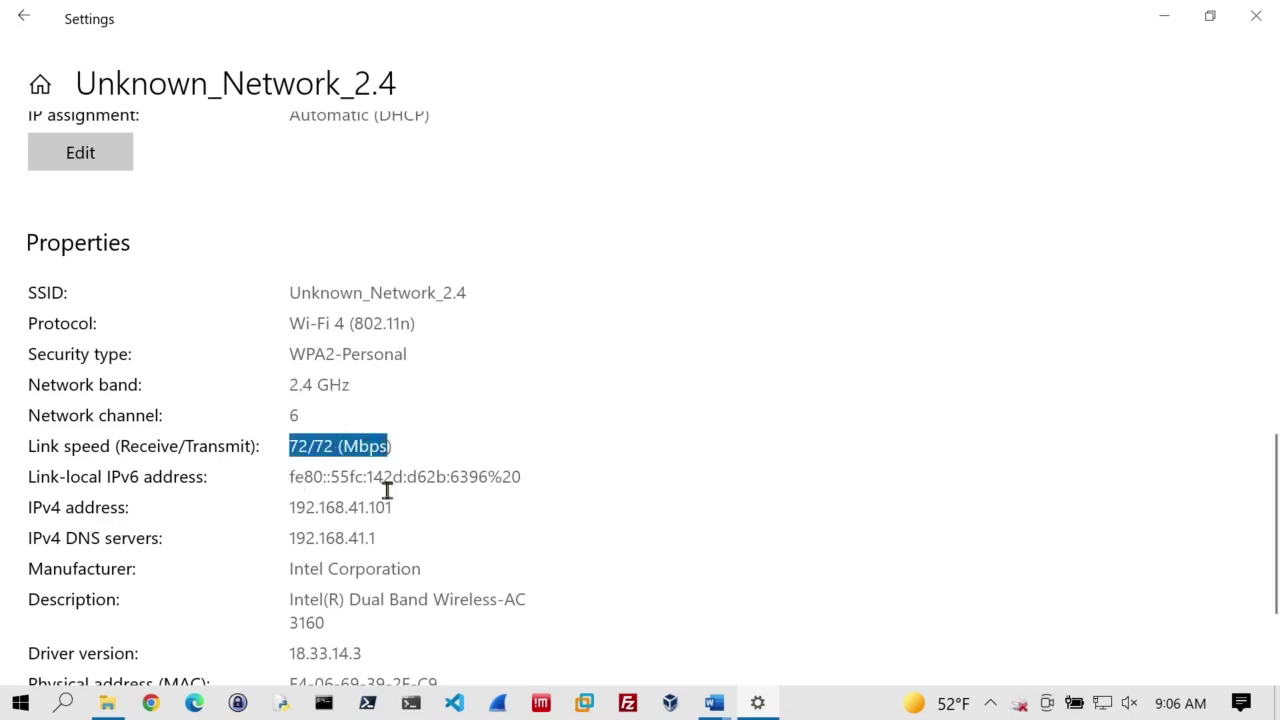
{"action": "left_click_drag", "start_coordinate": [290, 507], "coordinate": [583, 517]}
Step: Clear the highlight, explain on OpenBoard, then show Unknown_Network_2.4 as Connected, secured in the flyout
{"action": "left_click", "coordinate": [565, 494]}
{"action": "scroll", "coordinate": [565, 494], "scroll_direction": "down", "scroll_amount": 2}
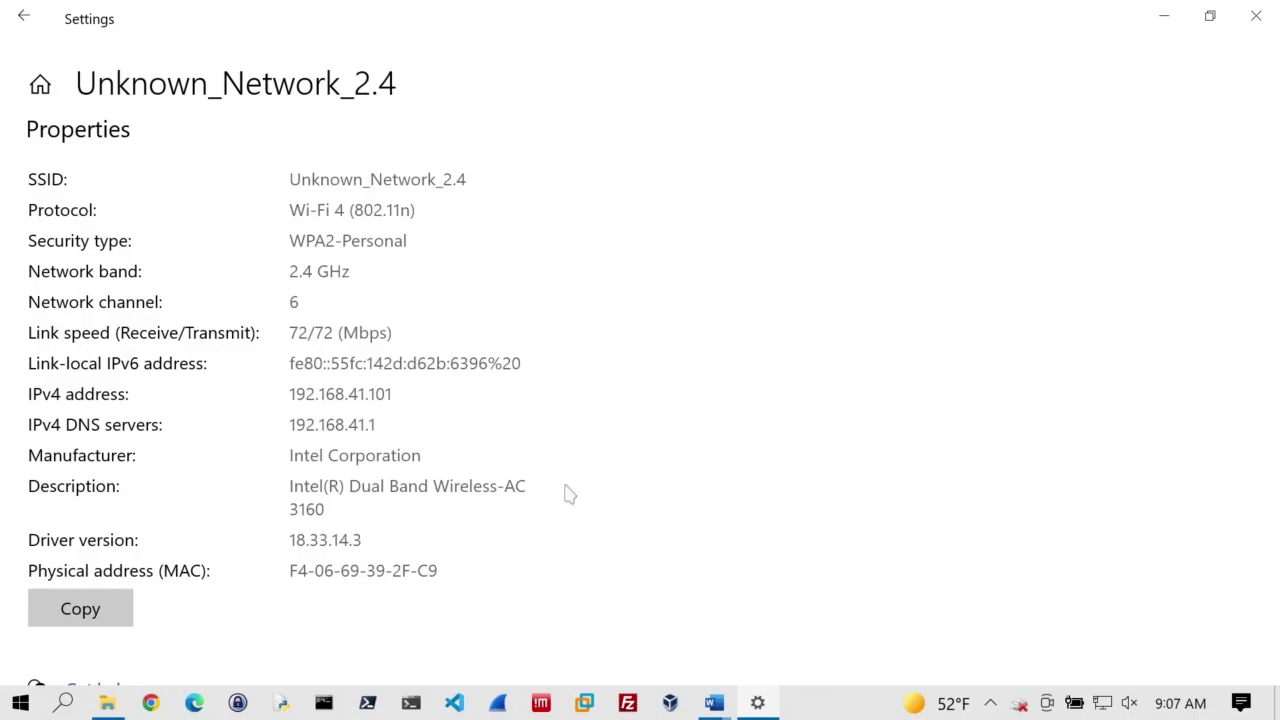
{"action": "key", "text": "alt+Tab"}
{"action": "key", "text": "alt+Tab"}
{"action": "key", "text": "alt+Tab"}
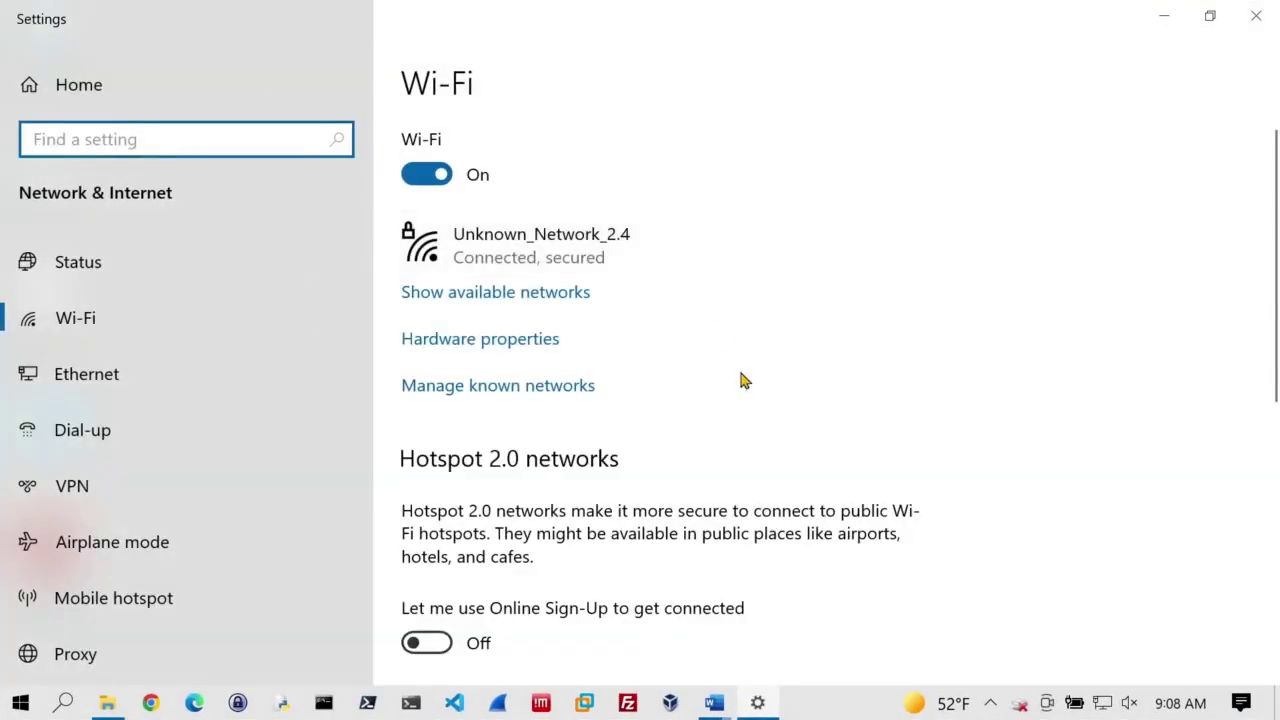
{"action": "left_click", "coordinate": [1102, 703]}
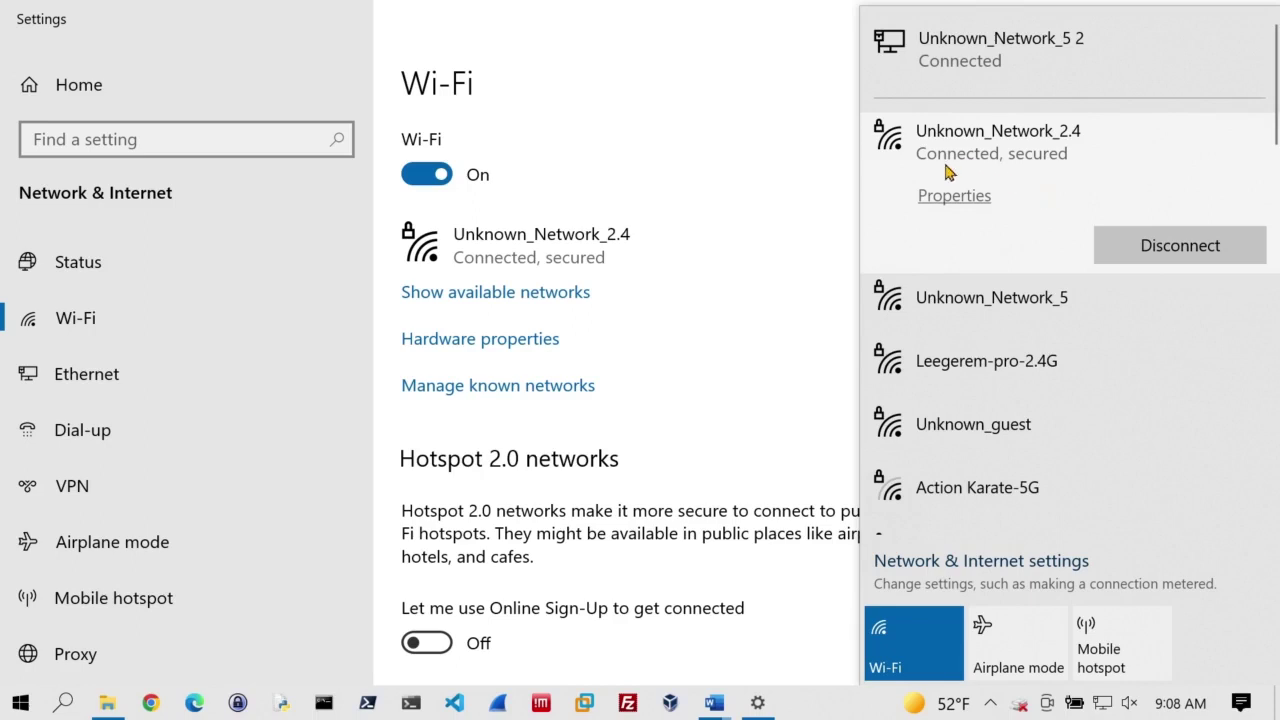
Step: Disconnect from Unknown_Network_2.4, glance at Manage known networks, then close Settings
{"action": "left_click", "coordinate": [1196, 257]}
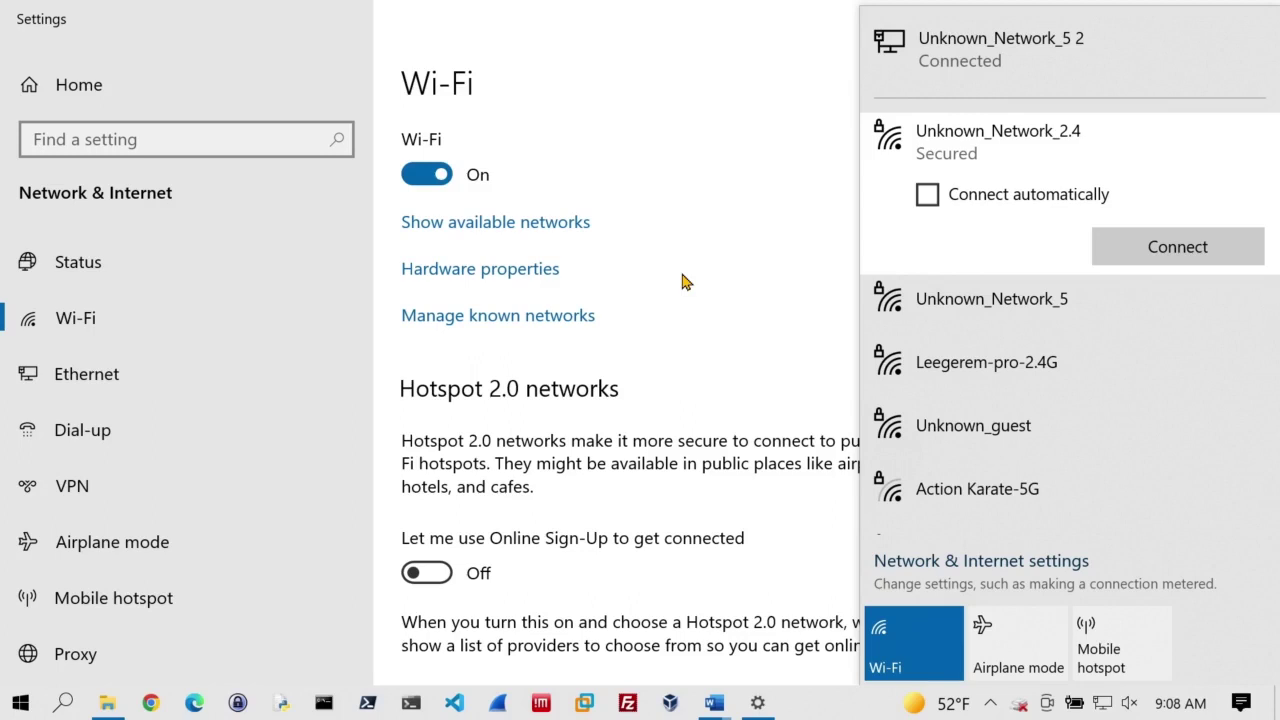
{"action": "left_click", "coordinate": [440, 320]}
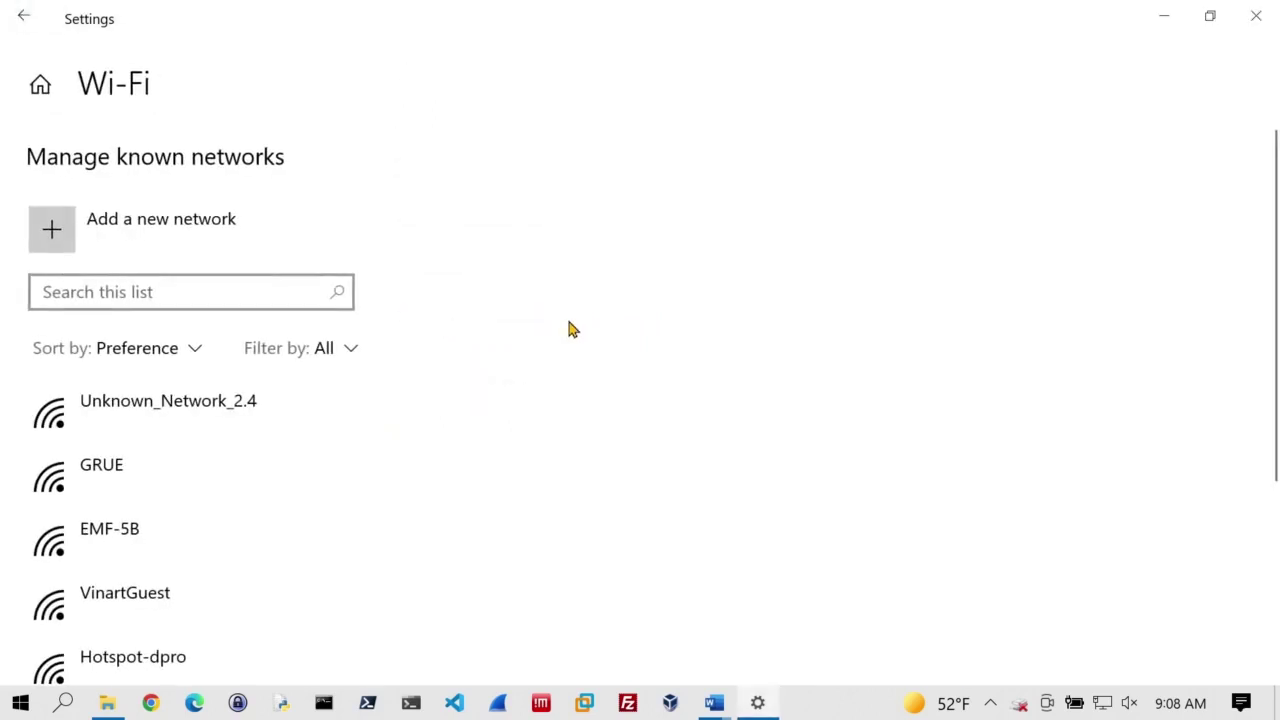
{"action": "left_click", "coordinate": [22, 17]}
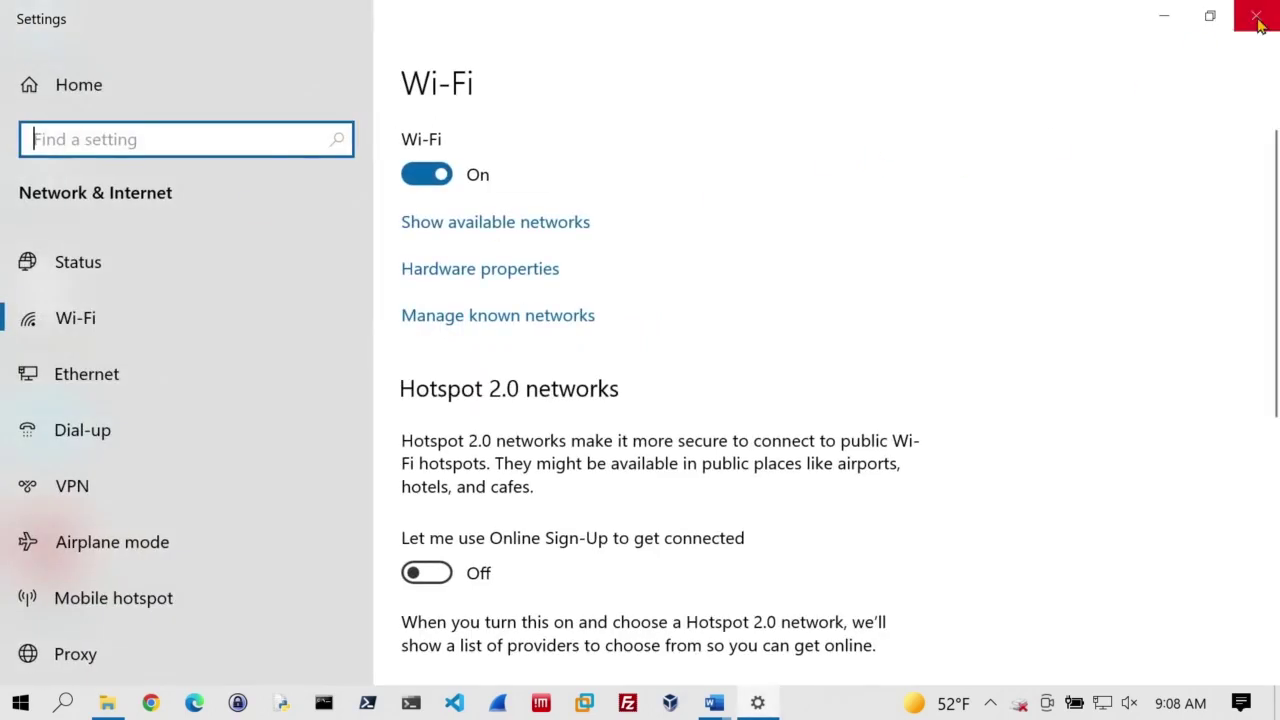
{"action": "left_click", "coordinate": [1257, 22]}
Step: Forget Unknown_Network_2.4 under Wi-Fi > Manage known networks, then close Settings
{"action": "right_click", "coordinate": [1102, 704]}
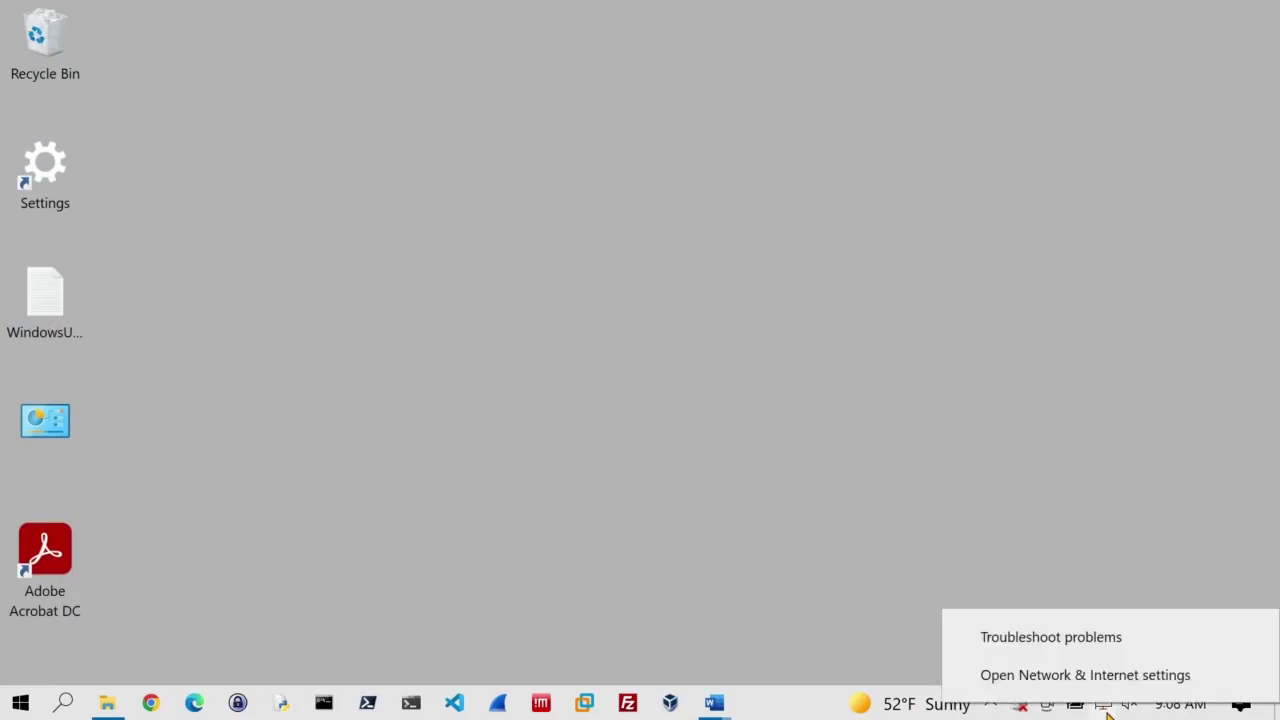
{"action": "left_click", "coordinate": [1082, 680]}
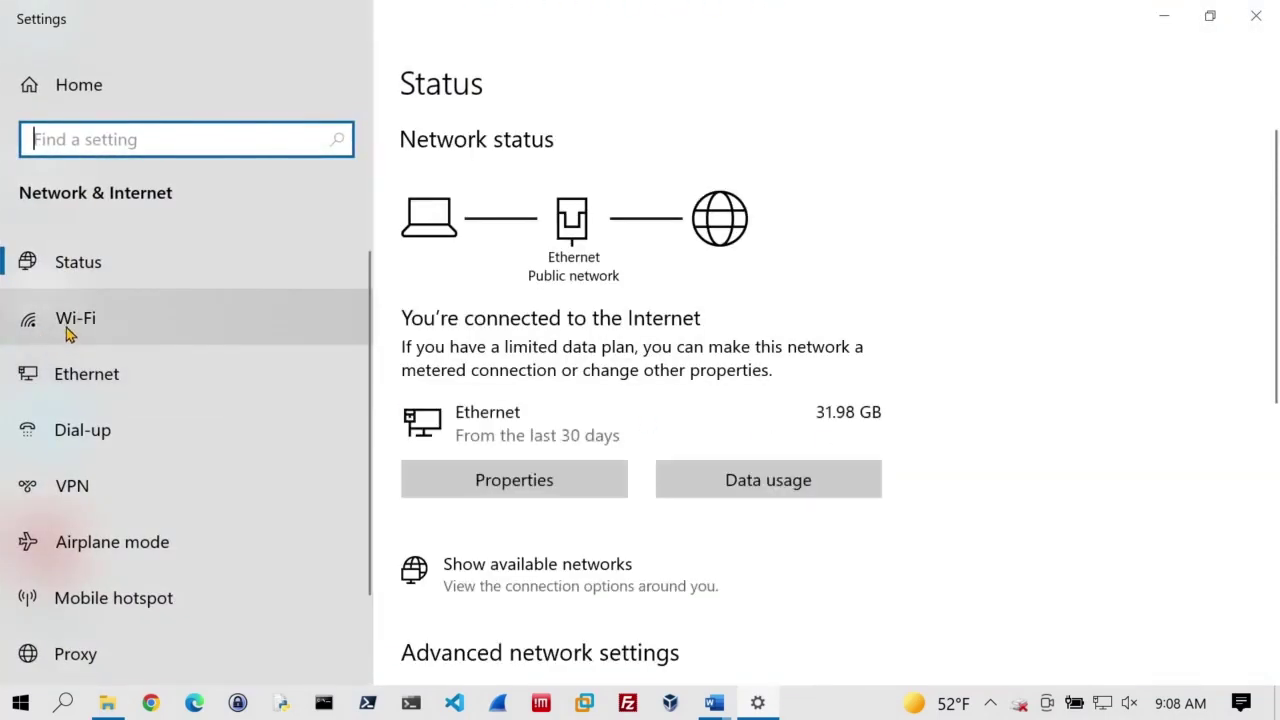
{"action": "left_click", "coordinate": [70, 322]}
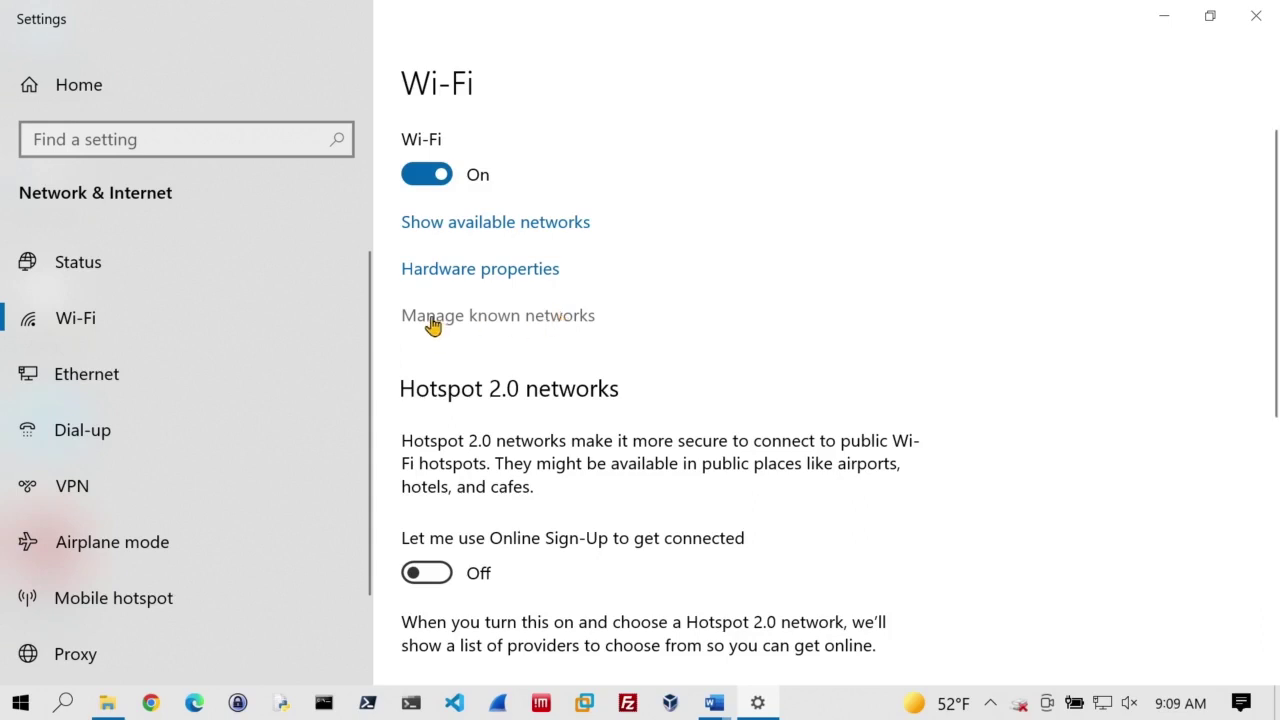
{"action": "left_click", "coordinate": [492, 318]}
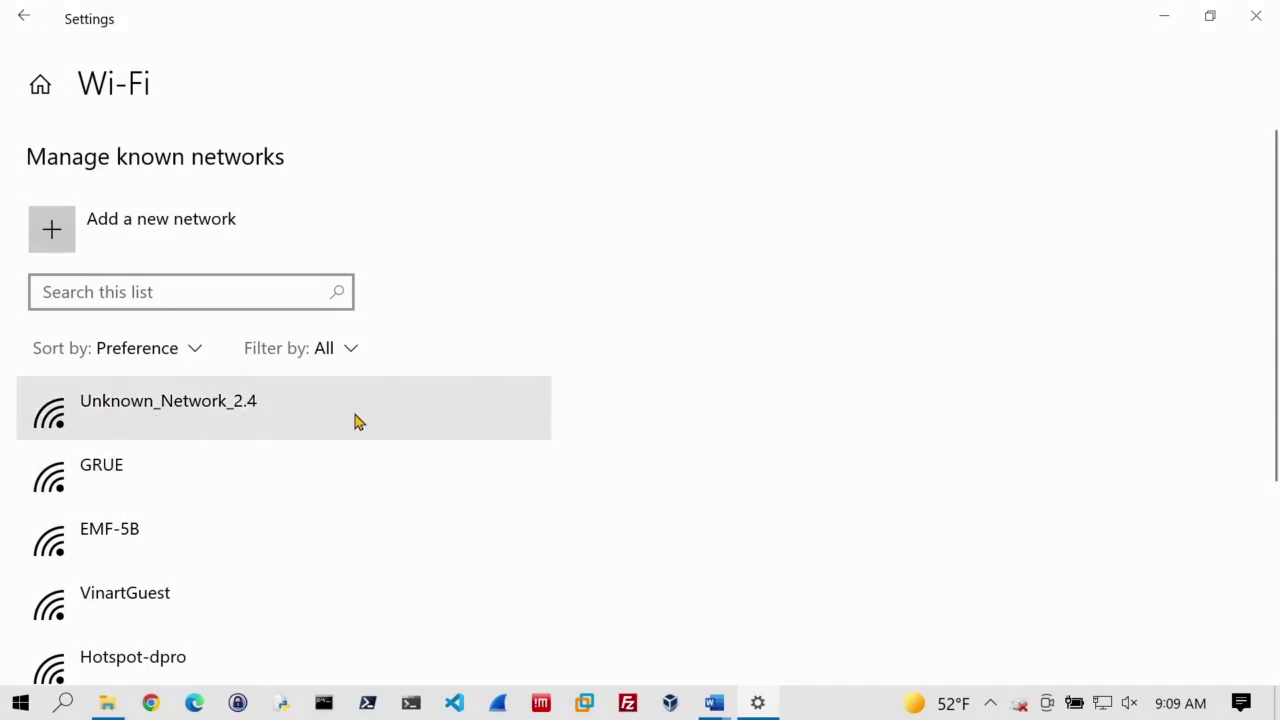
{"action": "left_click", "coordinate": [246, 420]}
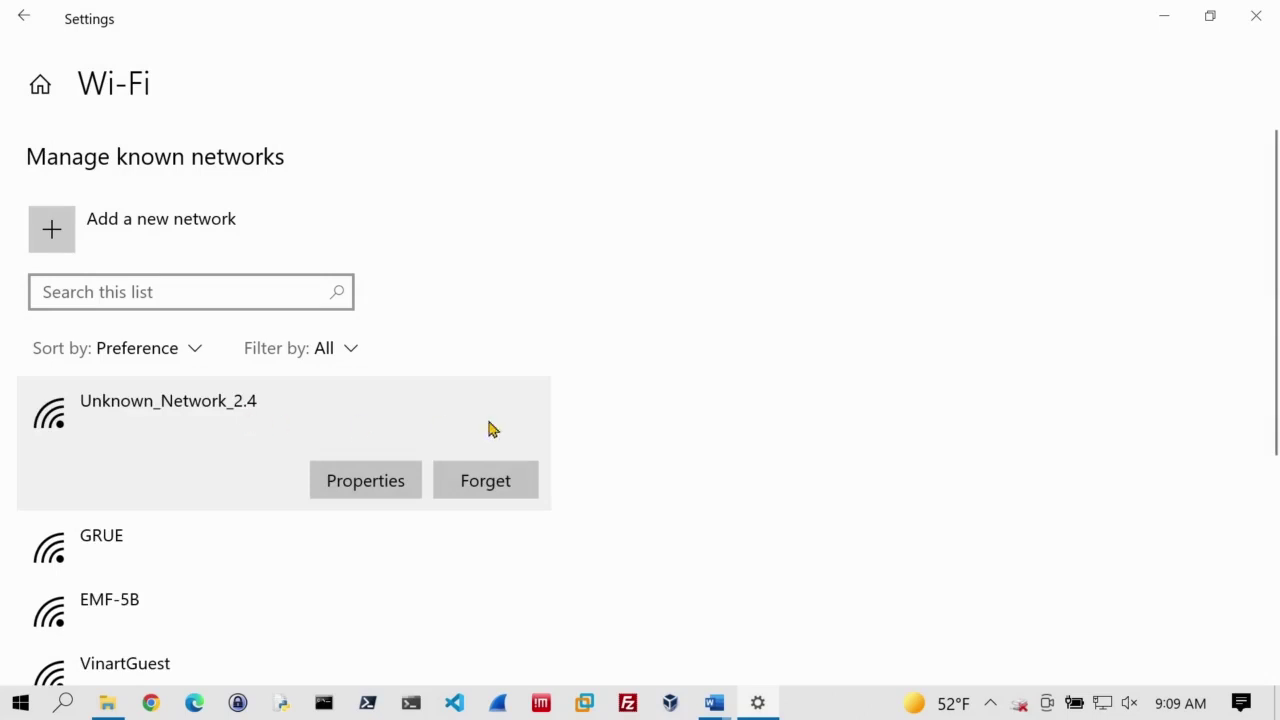
{"action": "left_click", "coordinate": [474, 487]}
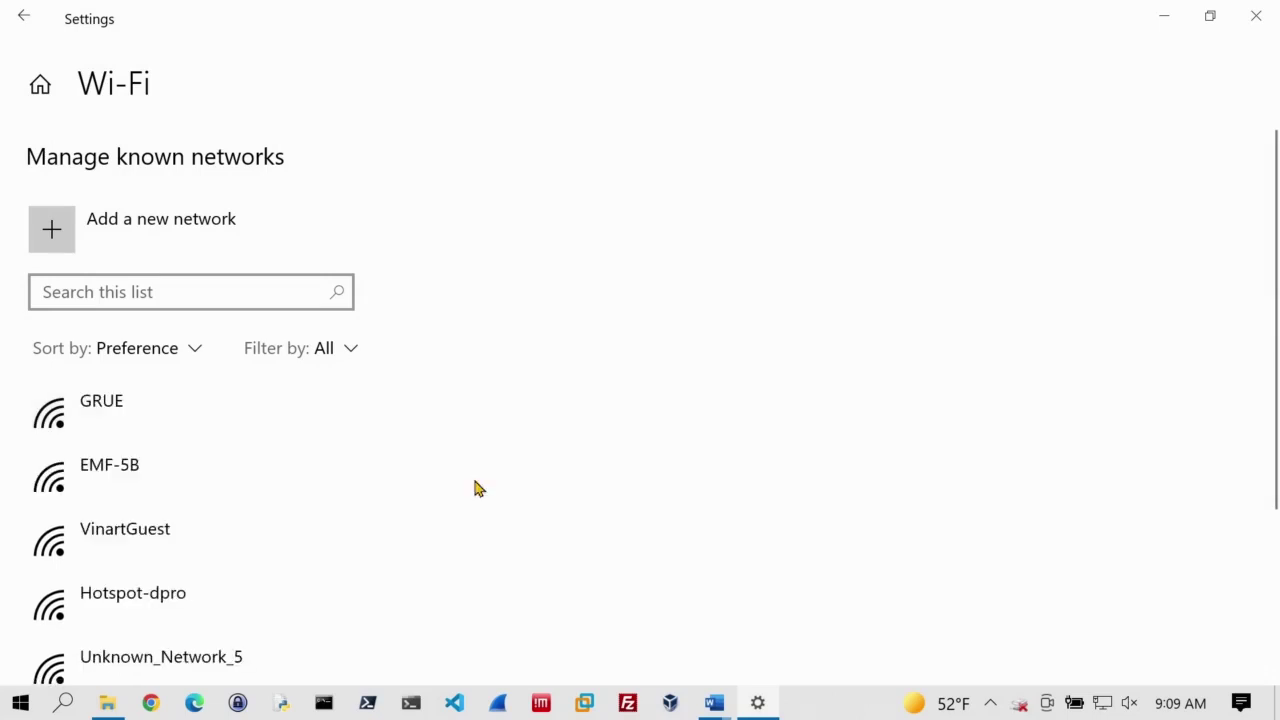
{"action": "left_click", "coordinate": [1256, 15]}
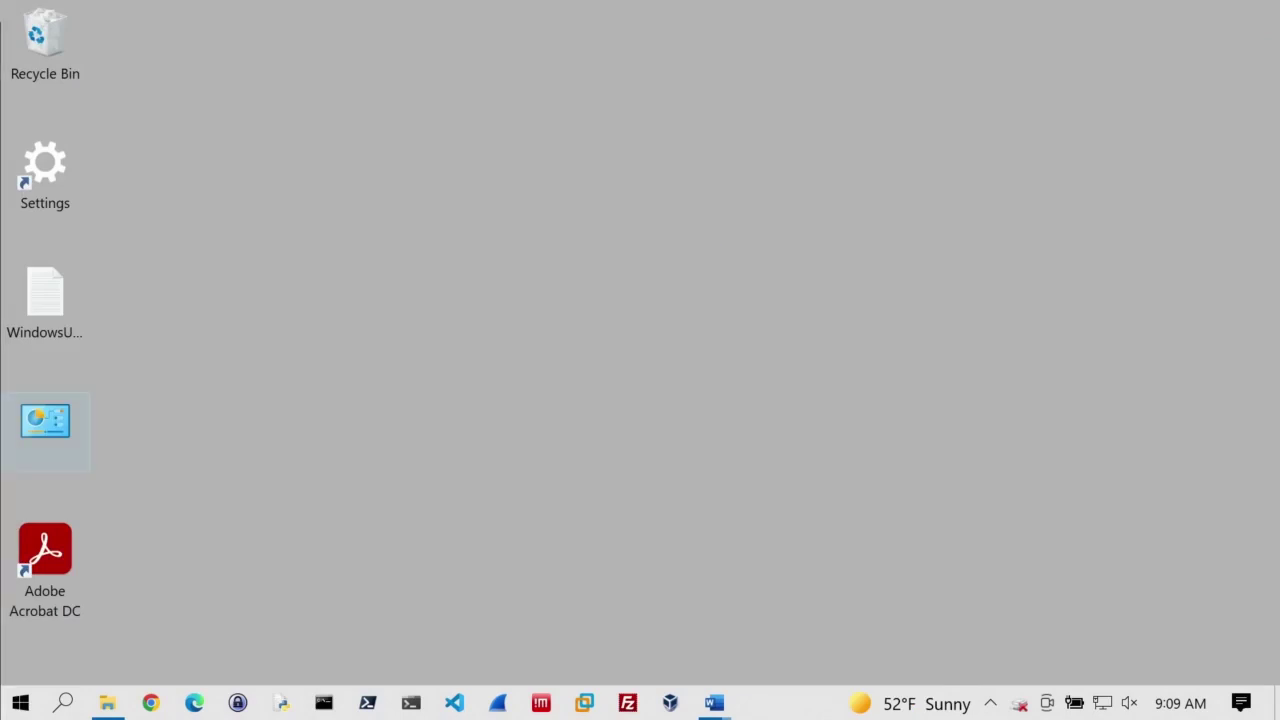
{"action": "key", "text": "super+Tab"}
Step: Tick Enable SSID Broadcast on the Archer C7's 2.4GHz wireless page, save, and open the Reboot page
{"action": "left_click", "coordinate": [1052, 575]}
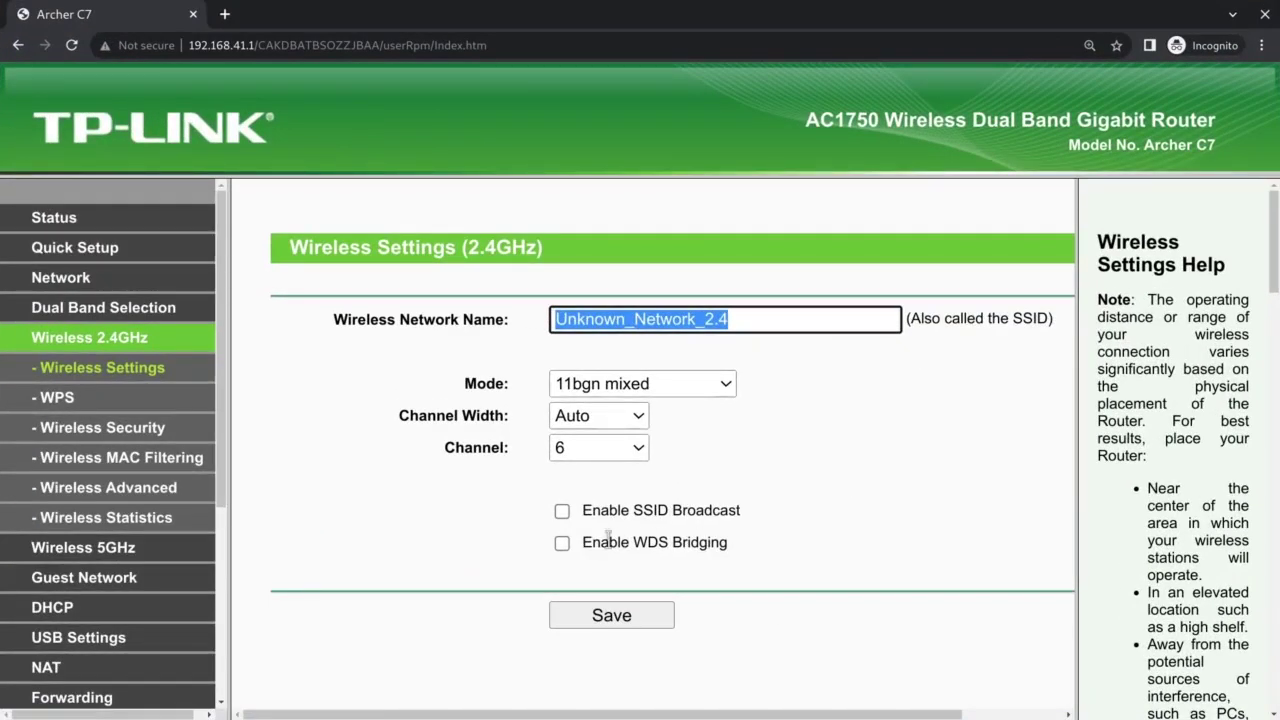
{"action": "left_click", "coordinate": [563, 513]}
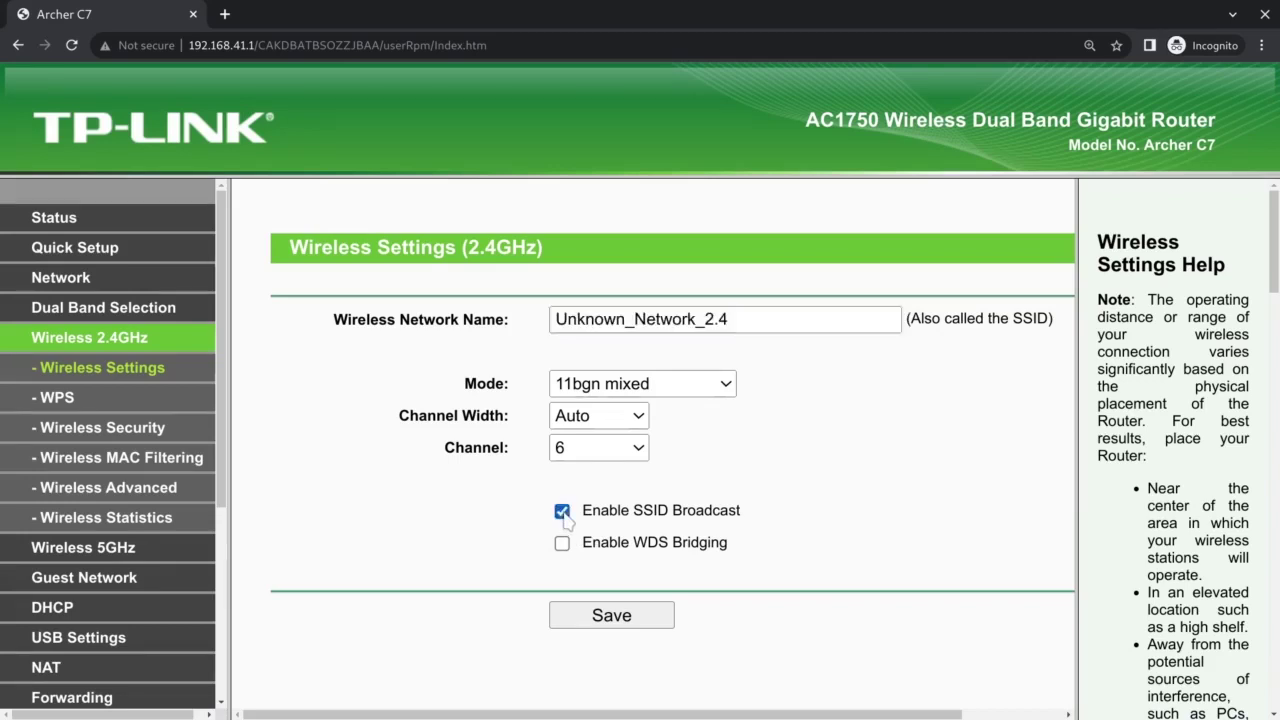
{"action": "left_click", "coordinate": [625, 618]}
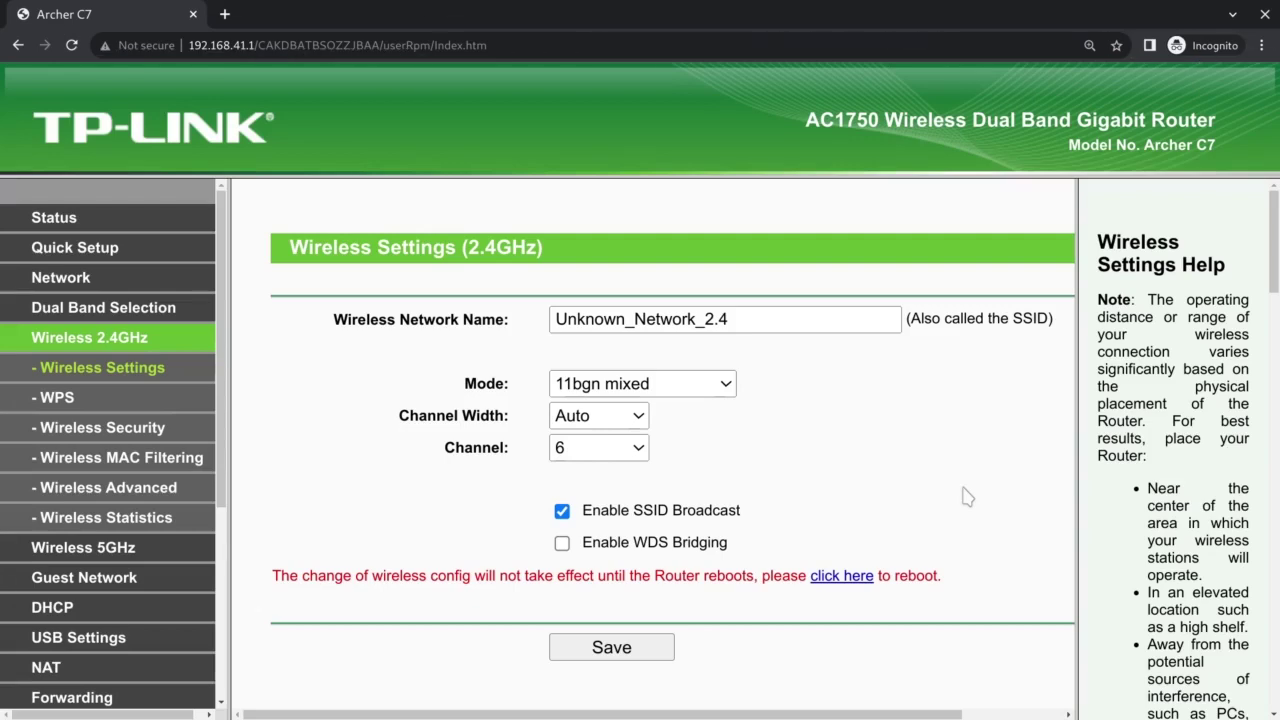
{"action": "left_click", "coordinate": [841, 577]}
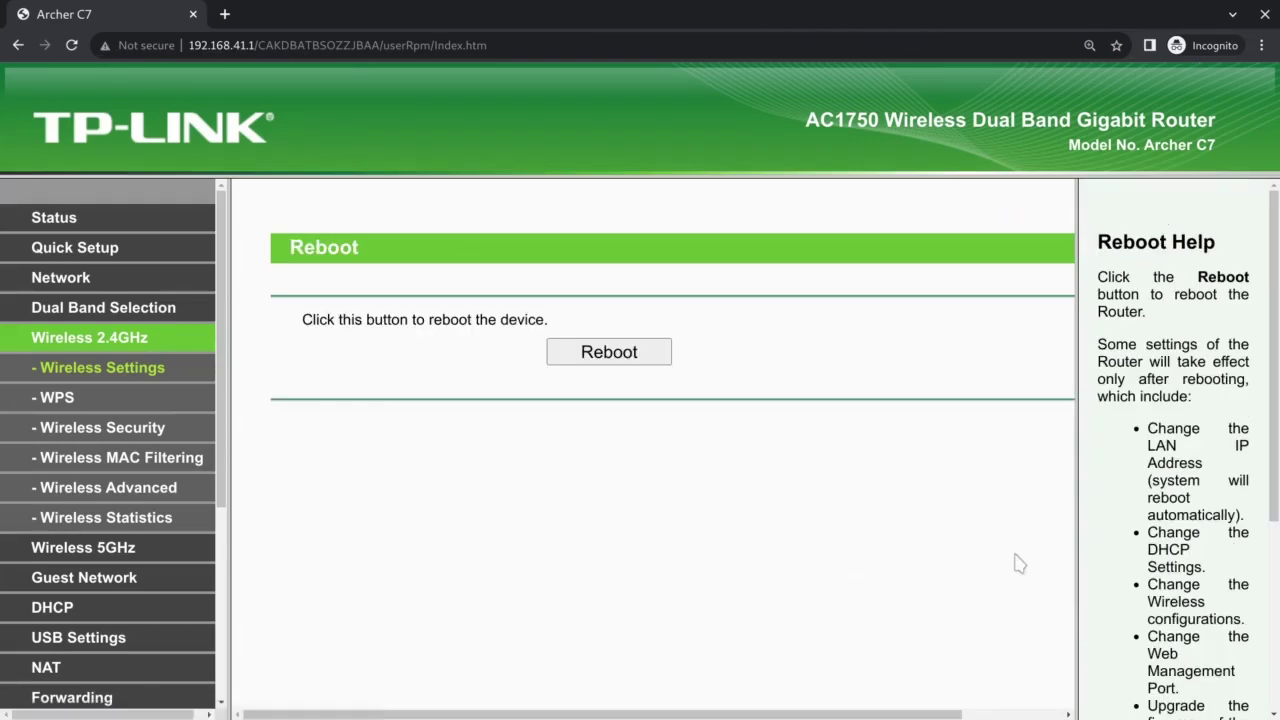
Step: Reboot the TP-Link router and log back into the admin page with the admin credentials
{"action": "left_click", "coordinate": [607, 350]}
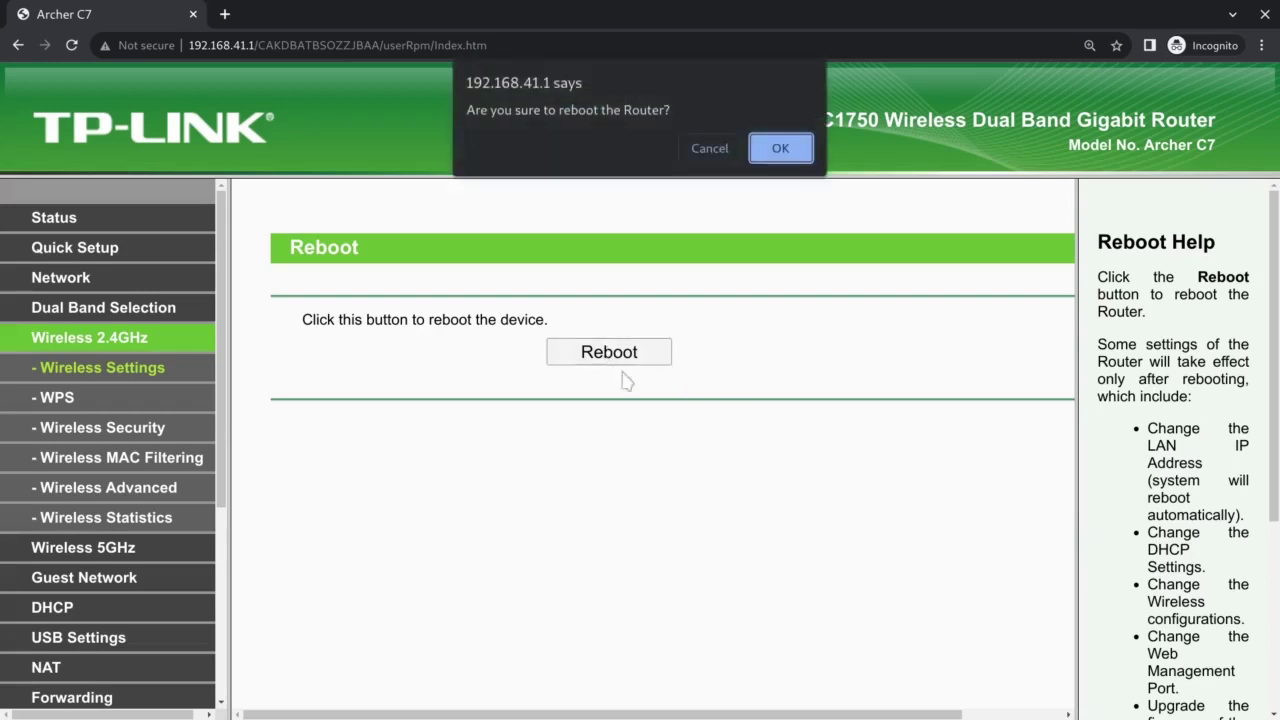
{"action": "left_click", "coordinate": [798, 150]}
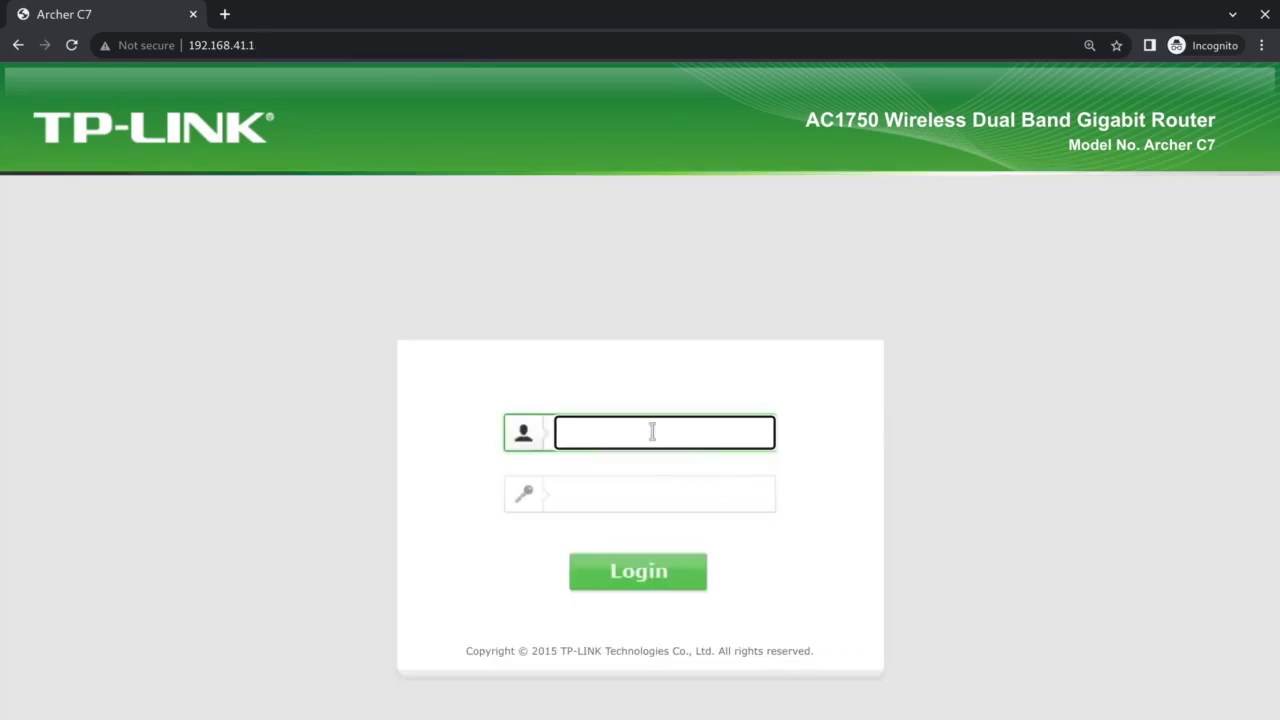
{"action": "type", "text": "admin"}
{"action": "key", "text": "Tab"}
{"action": "type", "text": "***************"}
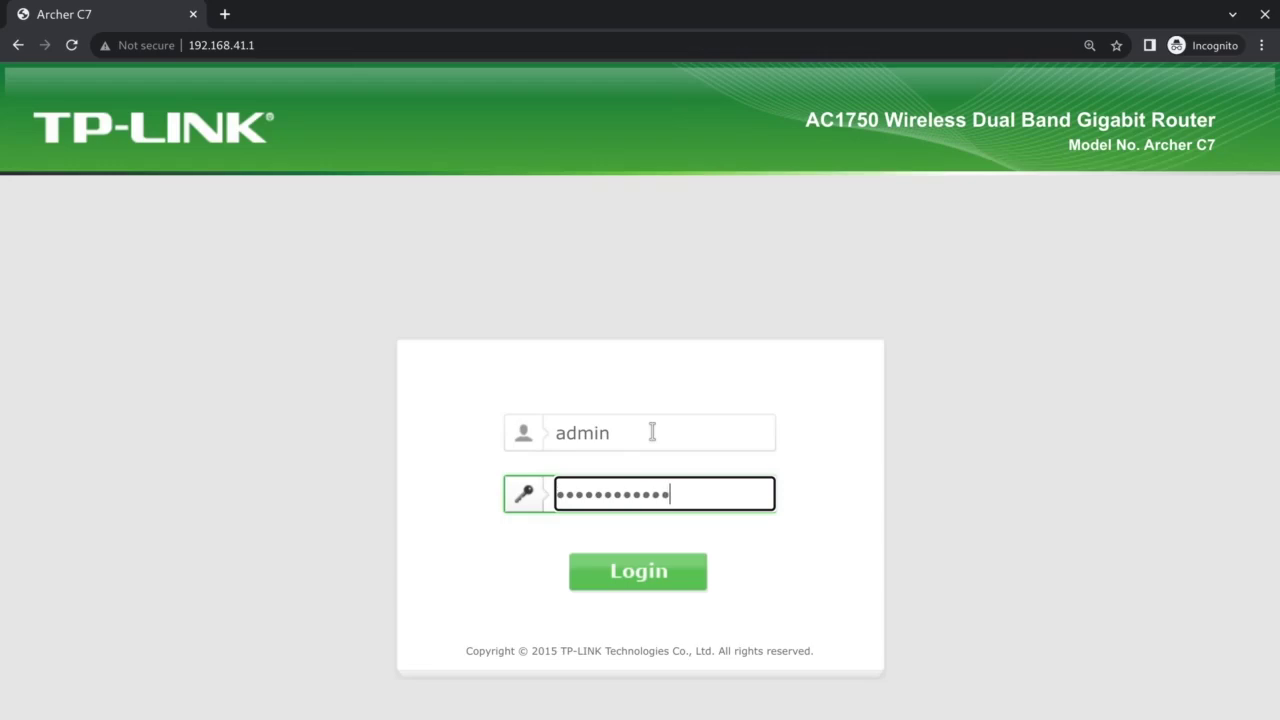
{"action": "key", "text": "Return"}
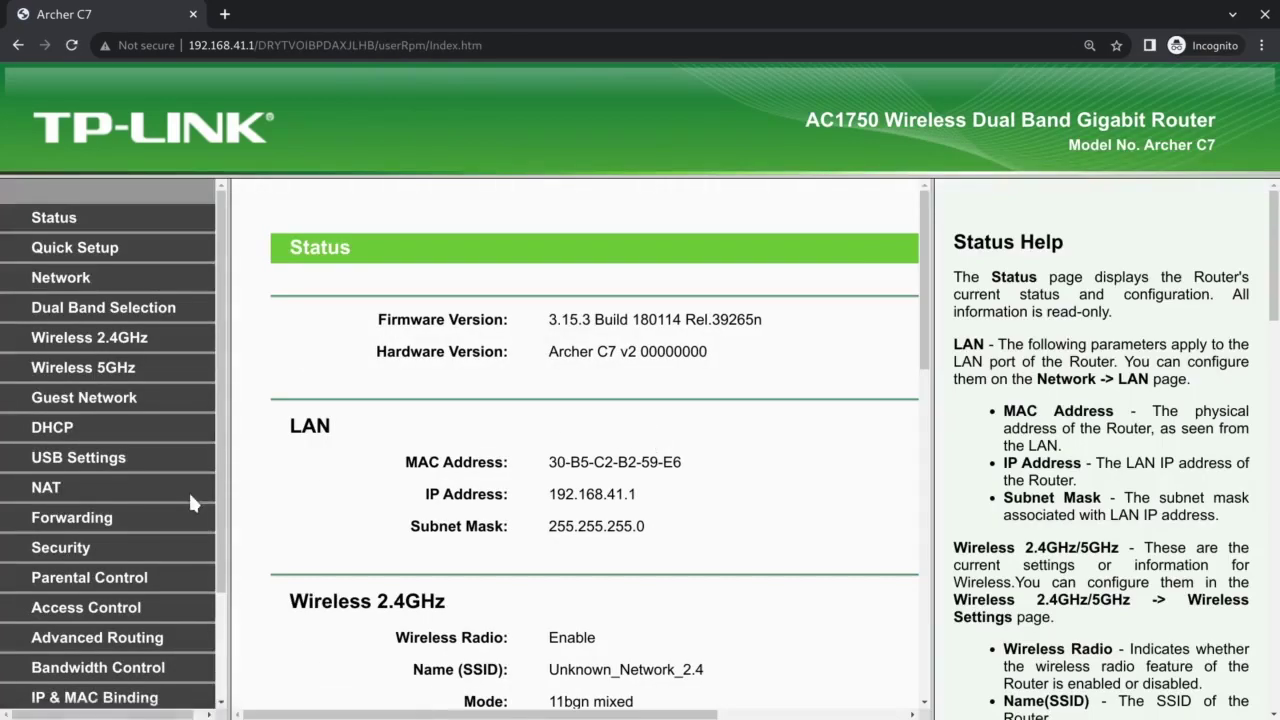
Step: Confirm SSID broadcast is still enabled on Wireless 2.4GHz, then open Windows' available Wi-Fi list
{"action": "left_click", "coordinate": [90, 345]}
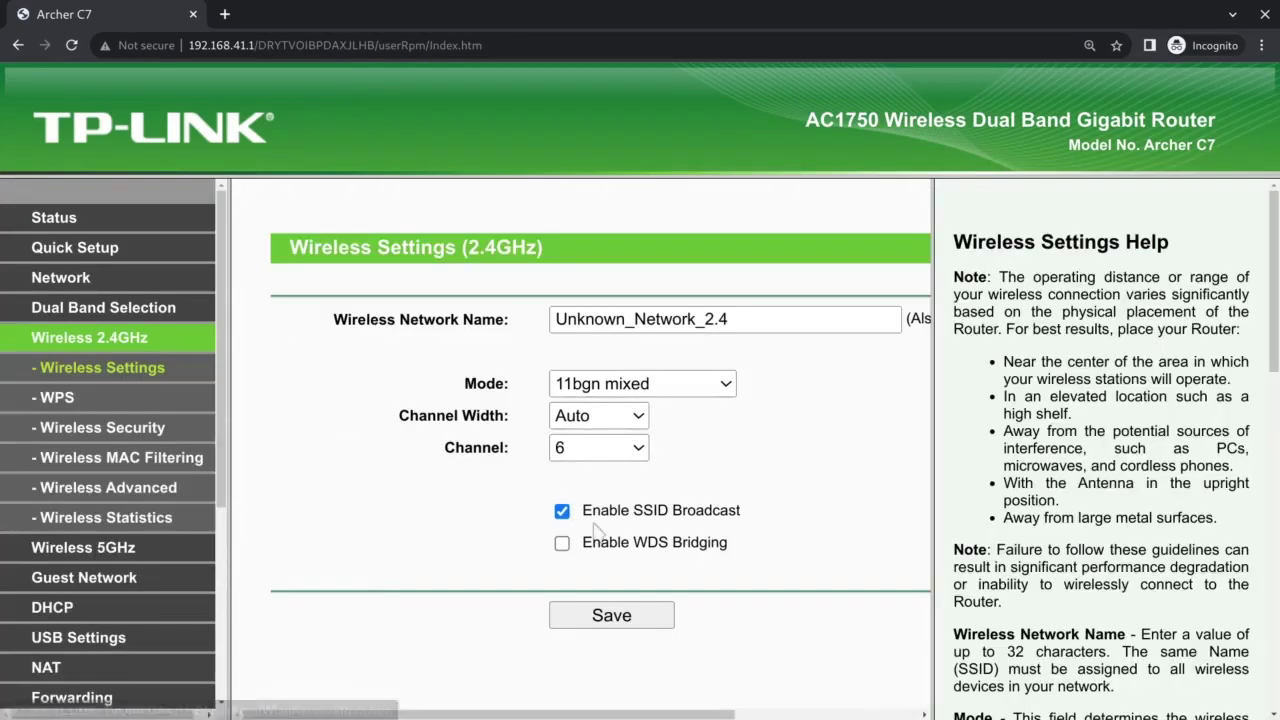
{"action": "left_click_drag", "start_coordinate": [584, 510], "coordinate": [748, 512]}
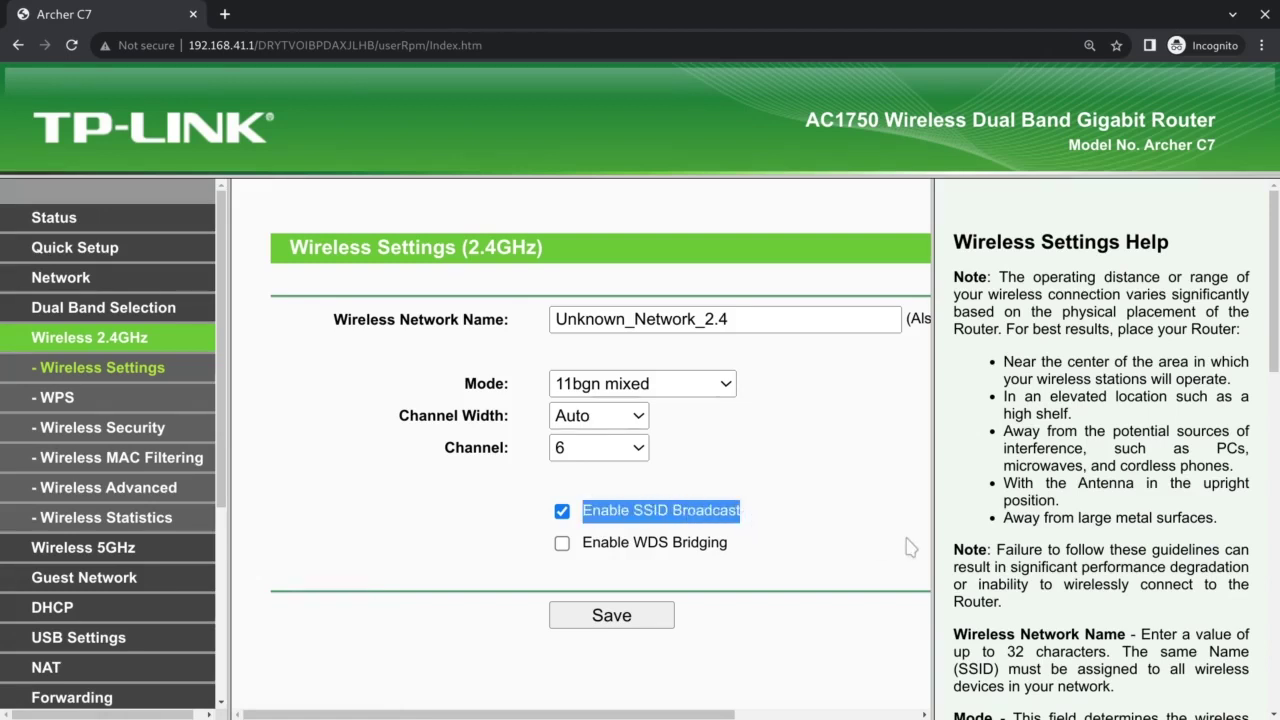
{"action": "key", "text": "super"}
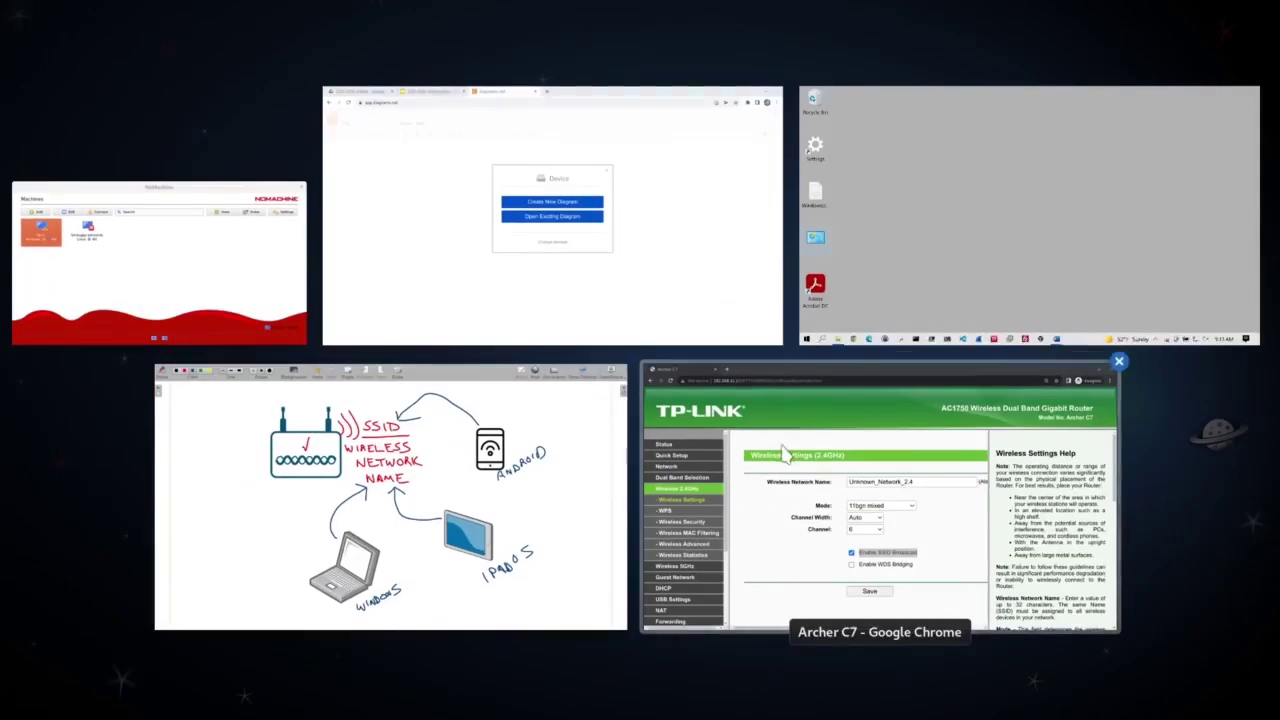
{"action": "left_click", "coordinate": [1022, 267]}
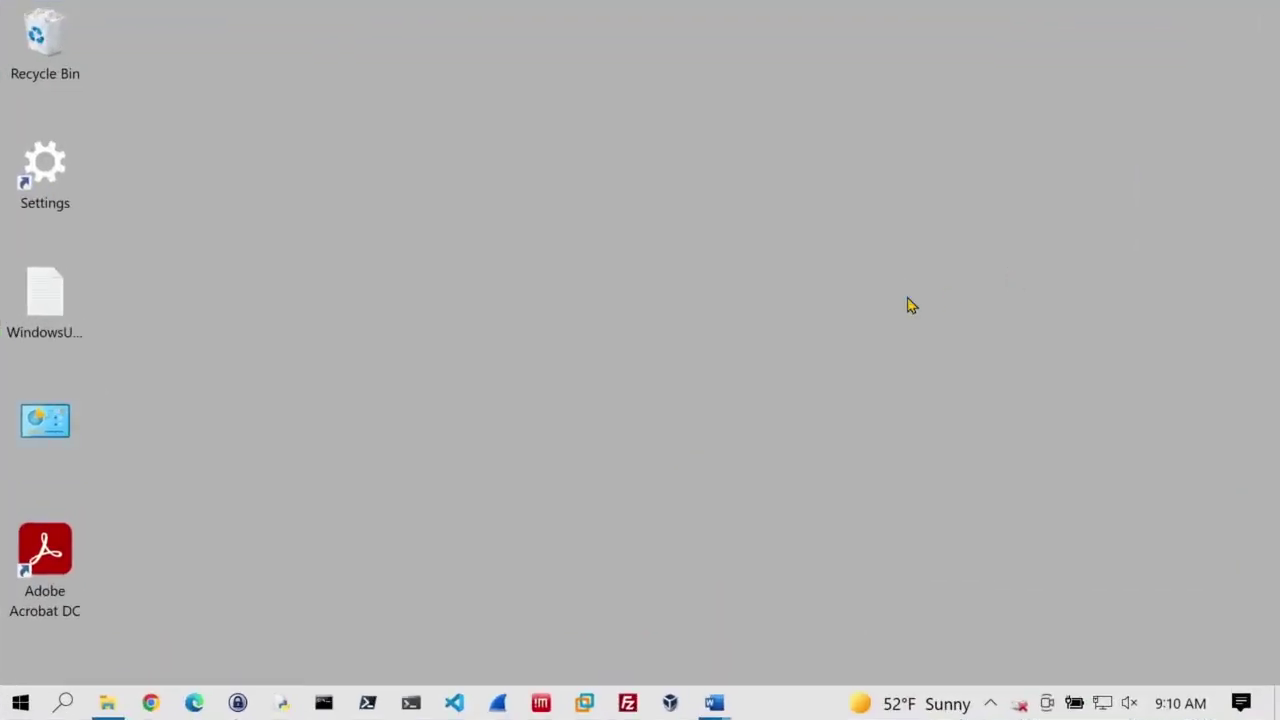
{"action": "left_click", "coordinate": [1104, 703]}
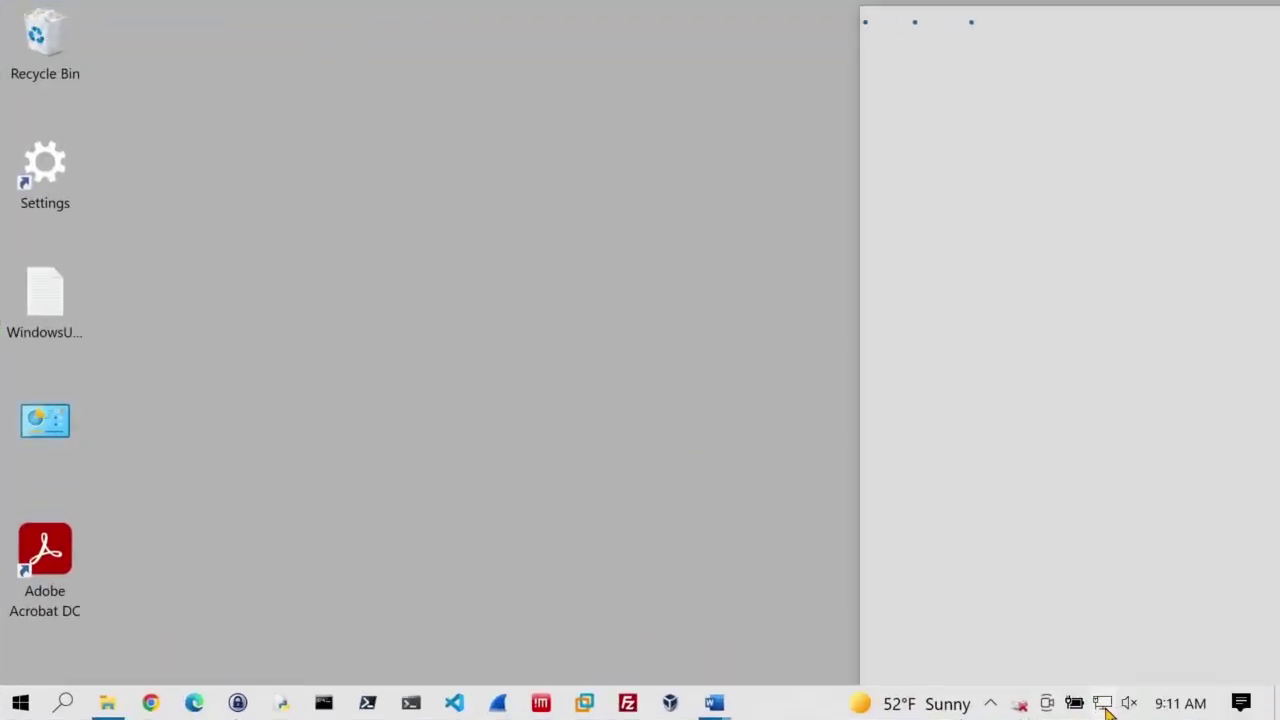